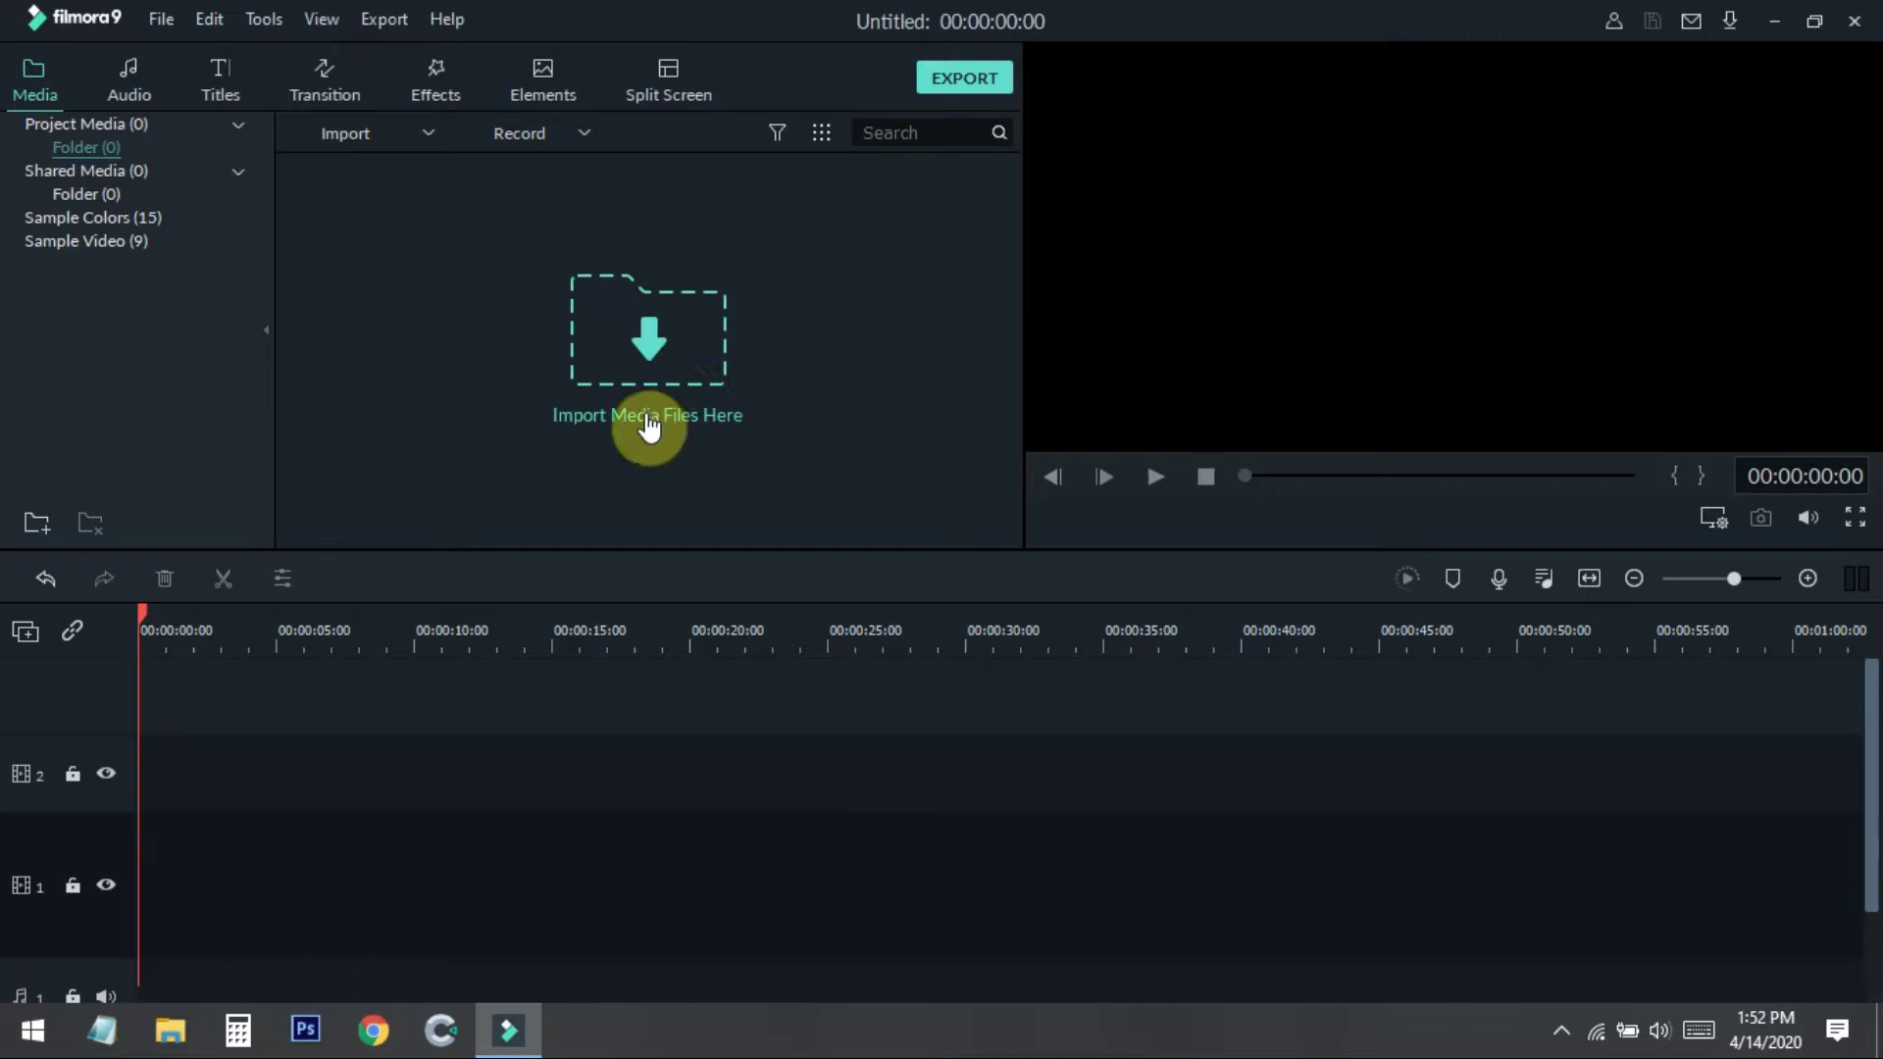
- Import Girl - 30944 from Downloads > Video into project media and add it to the timeline
click(695, 397)
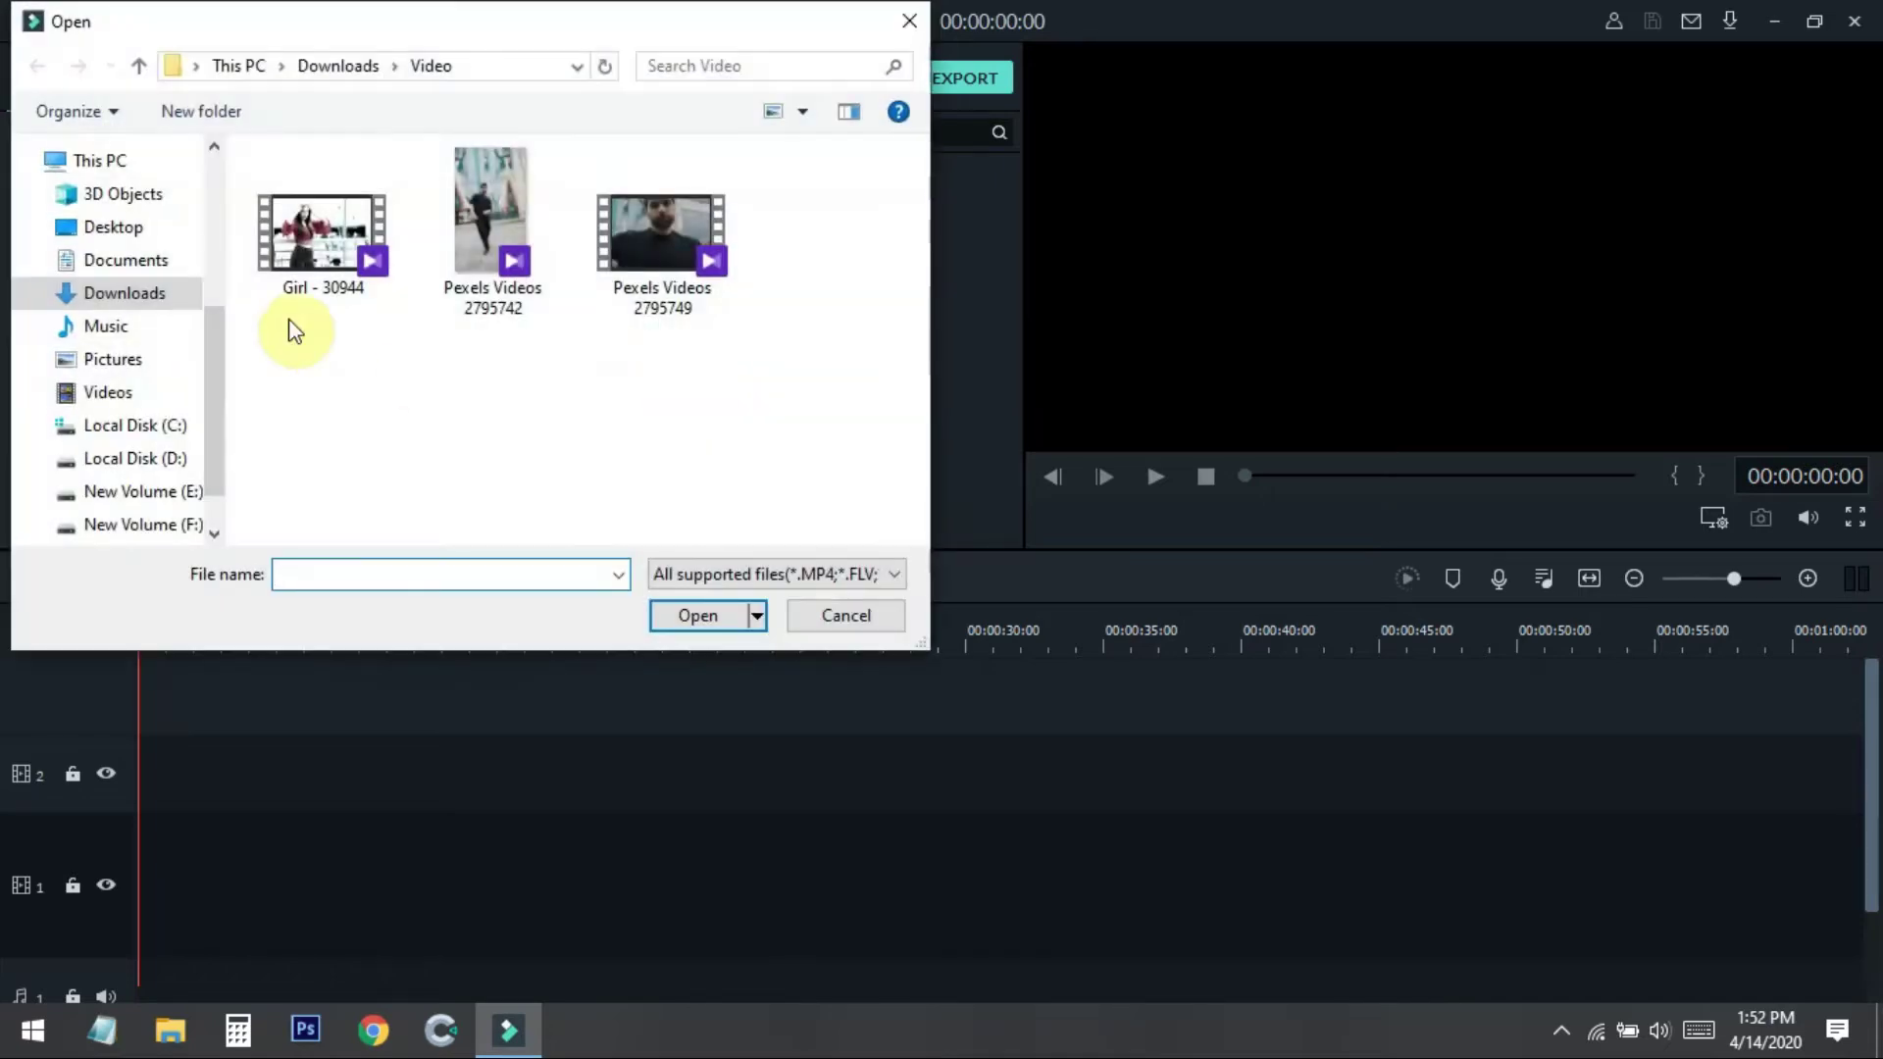
double_click(324, 270)
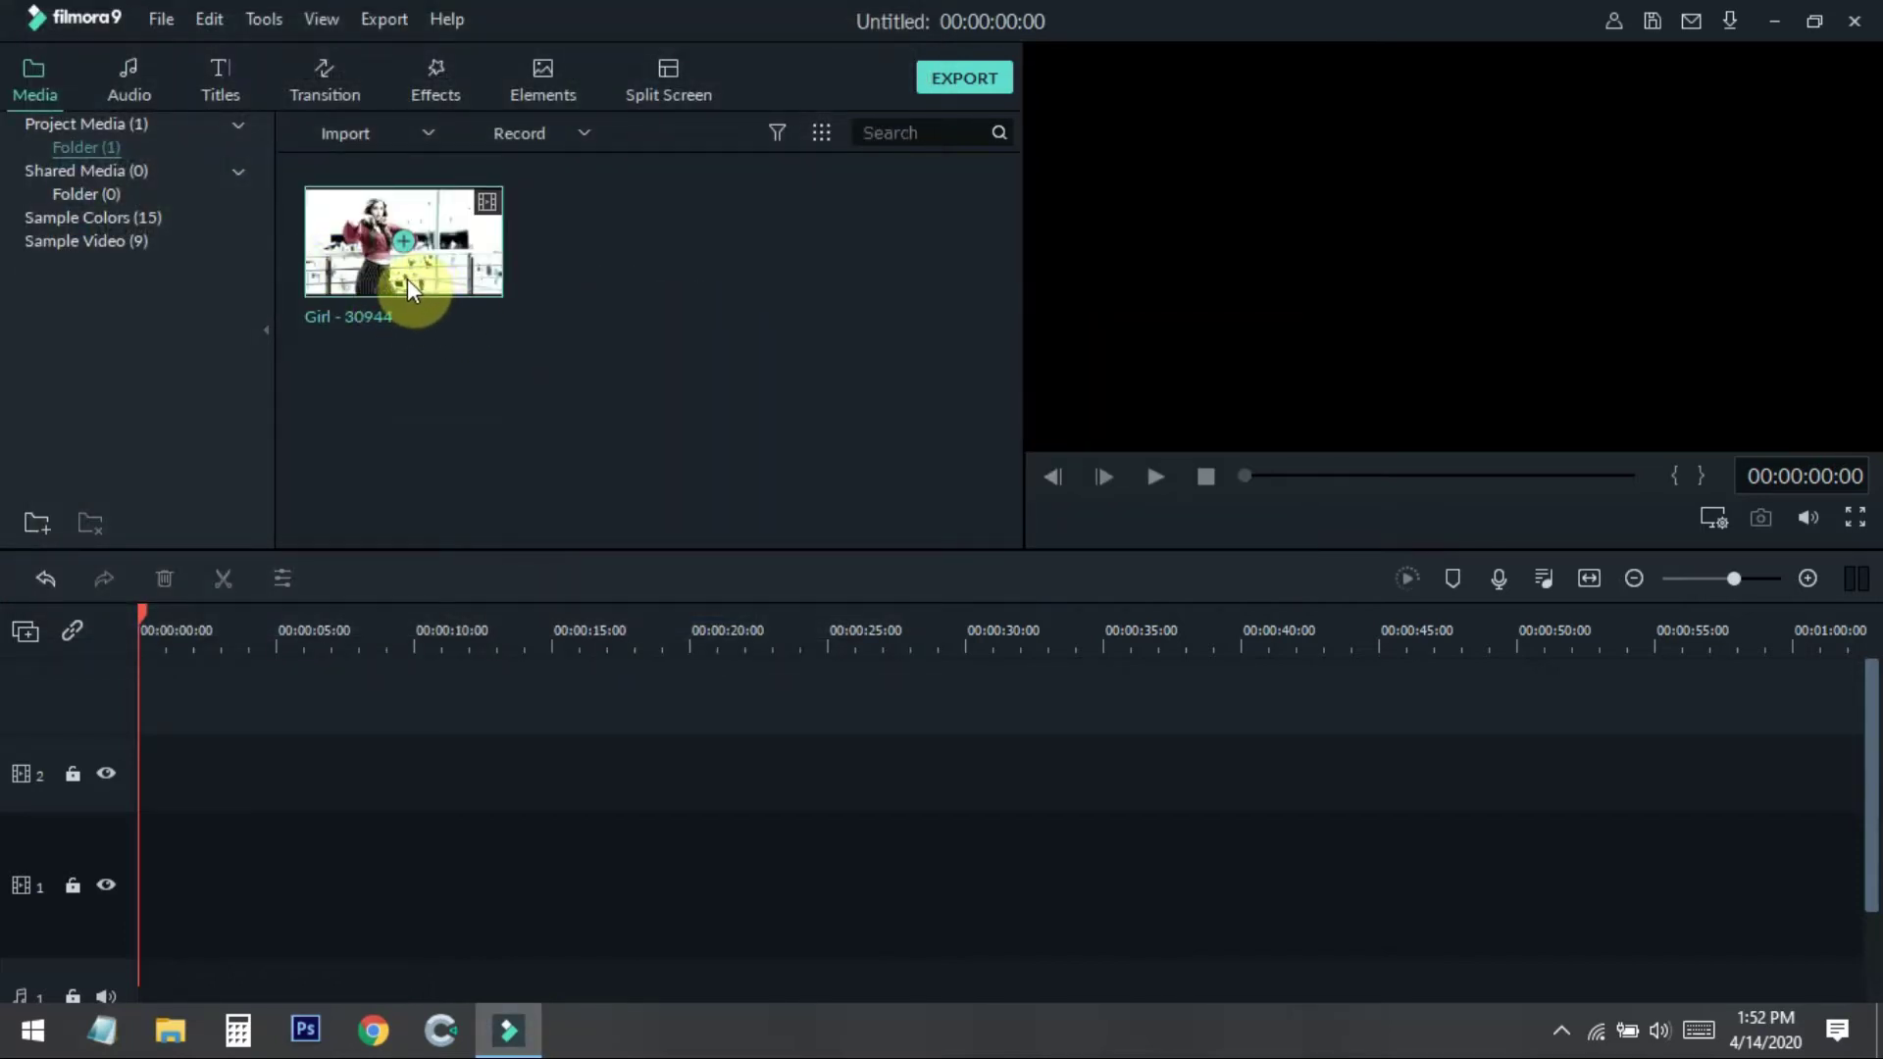
click(403, 245)
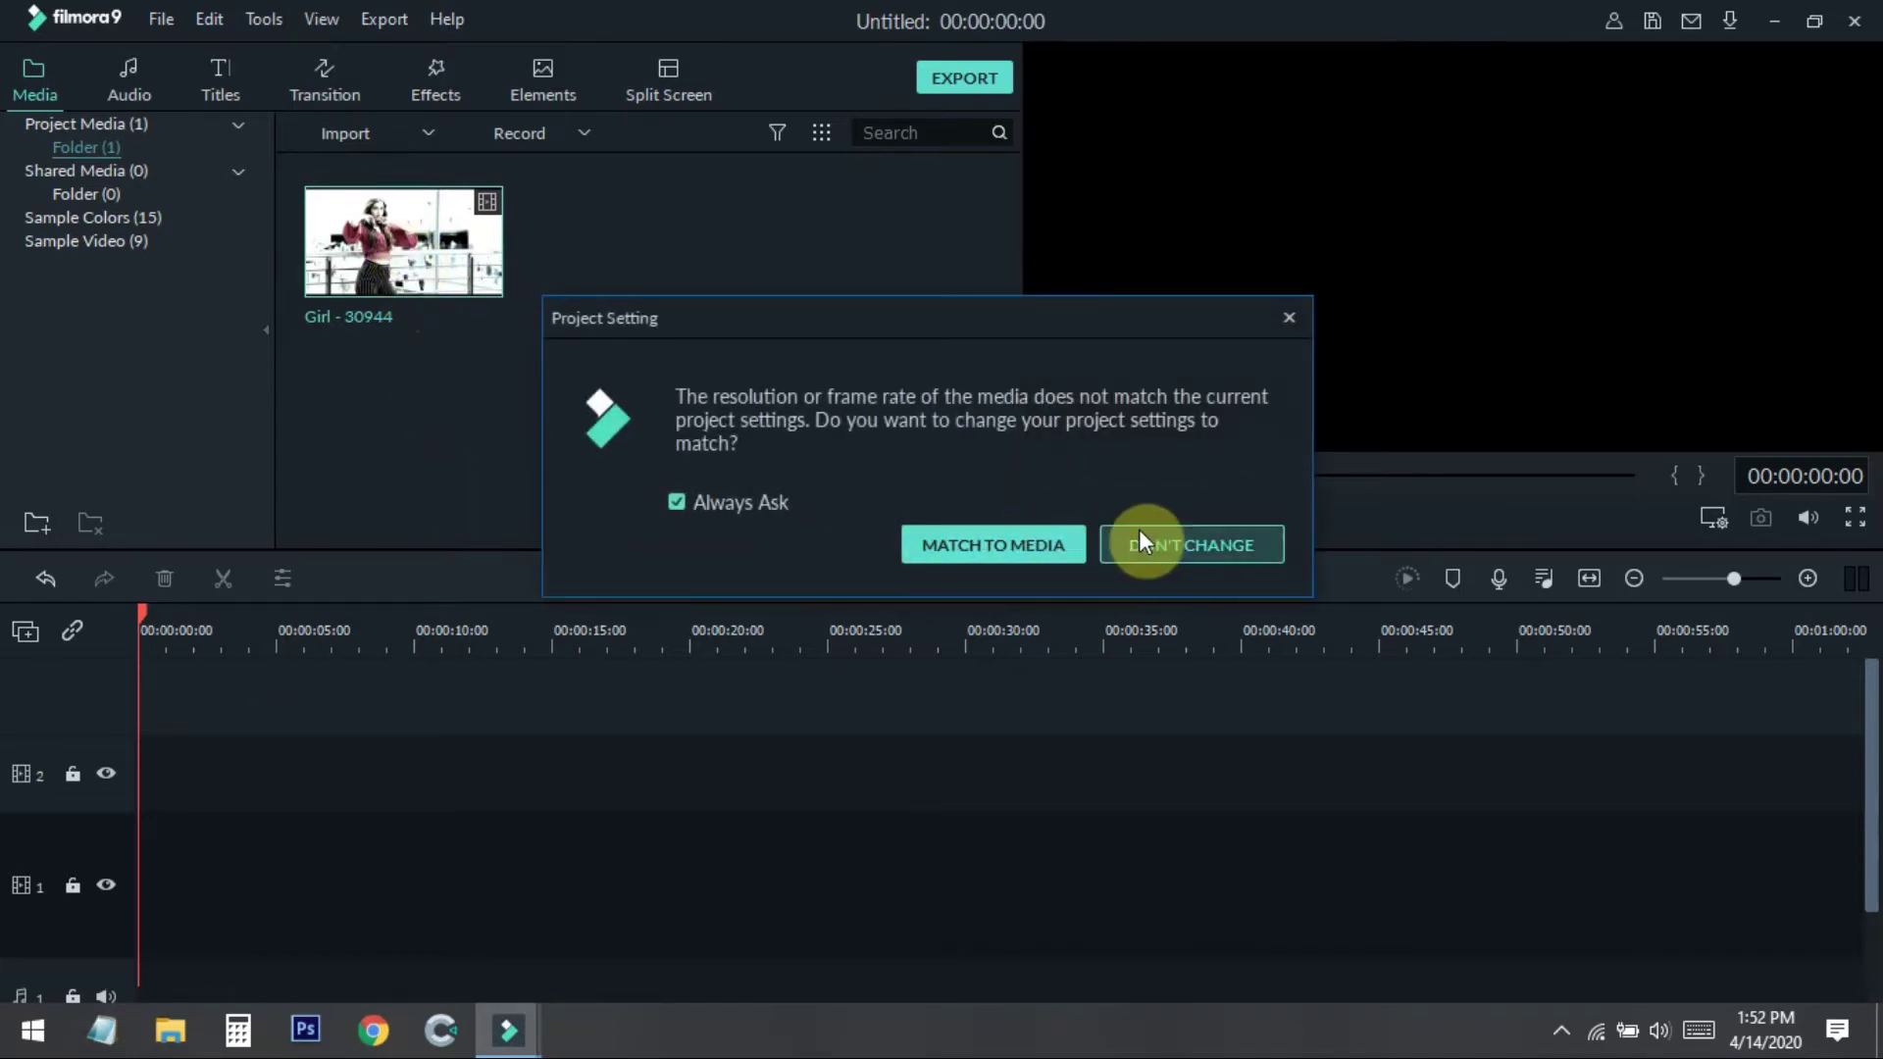
- Place the clip with project settings unchanged, then scale it up and shift it right in the frame
click(1197, 554)
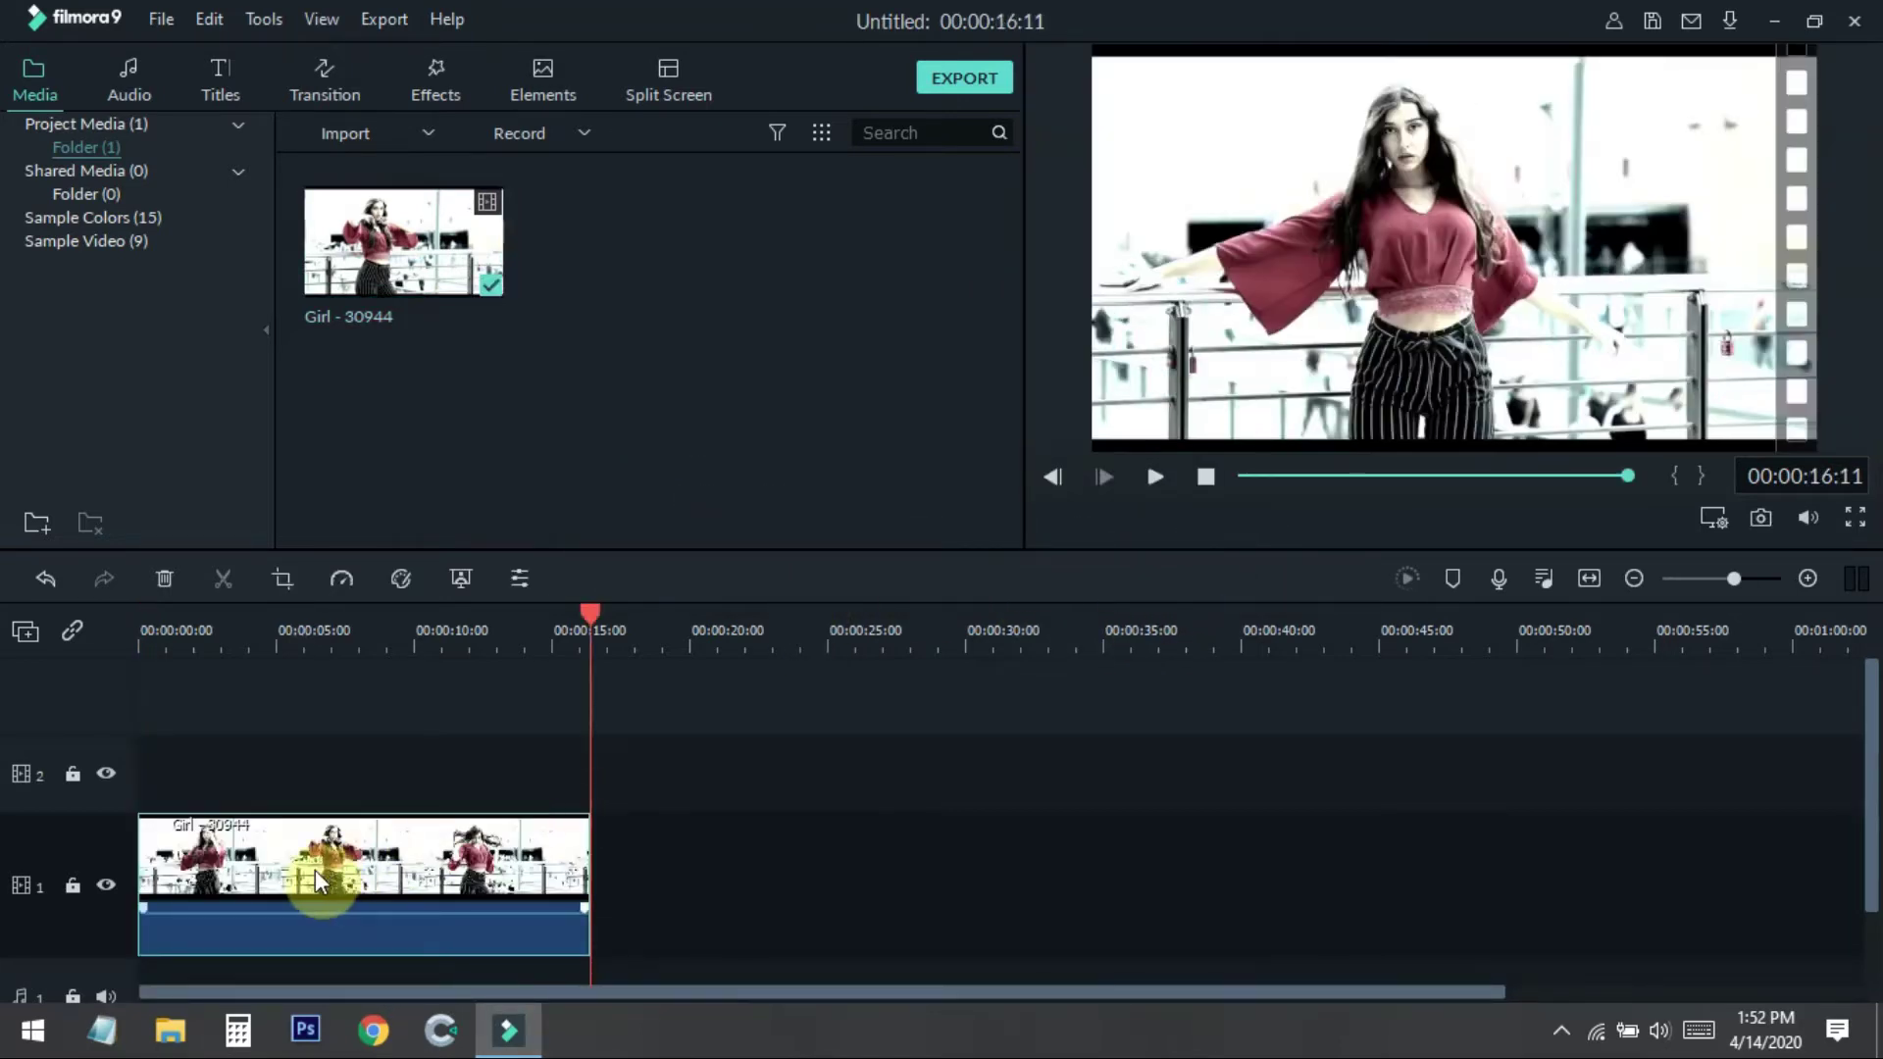
click(1309, 297)
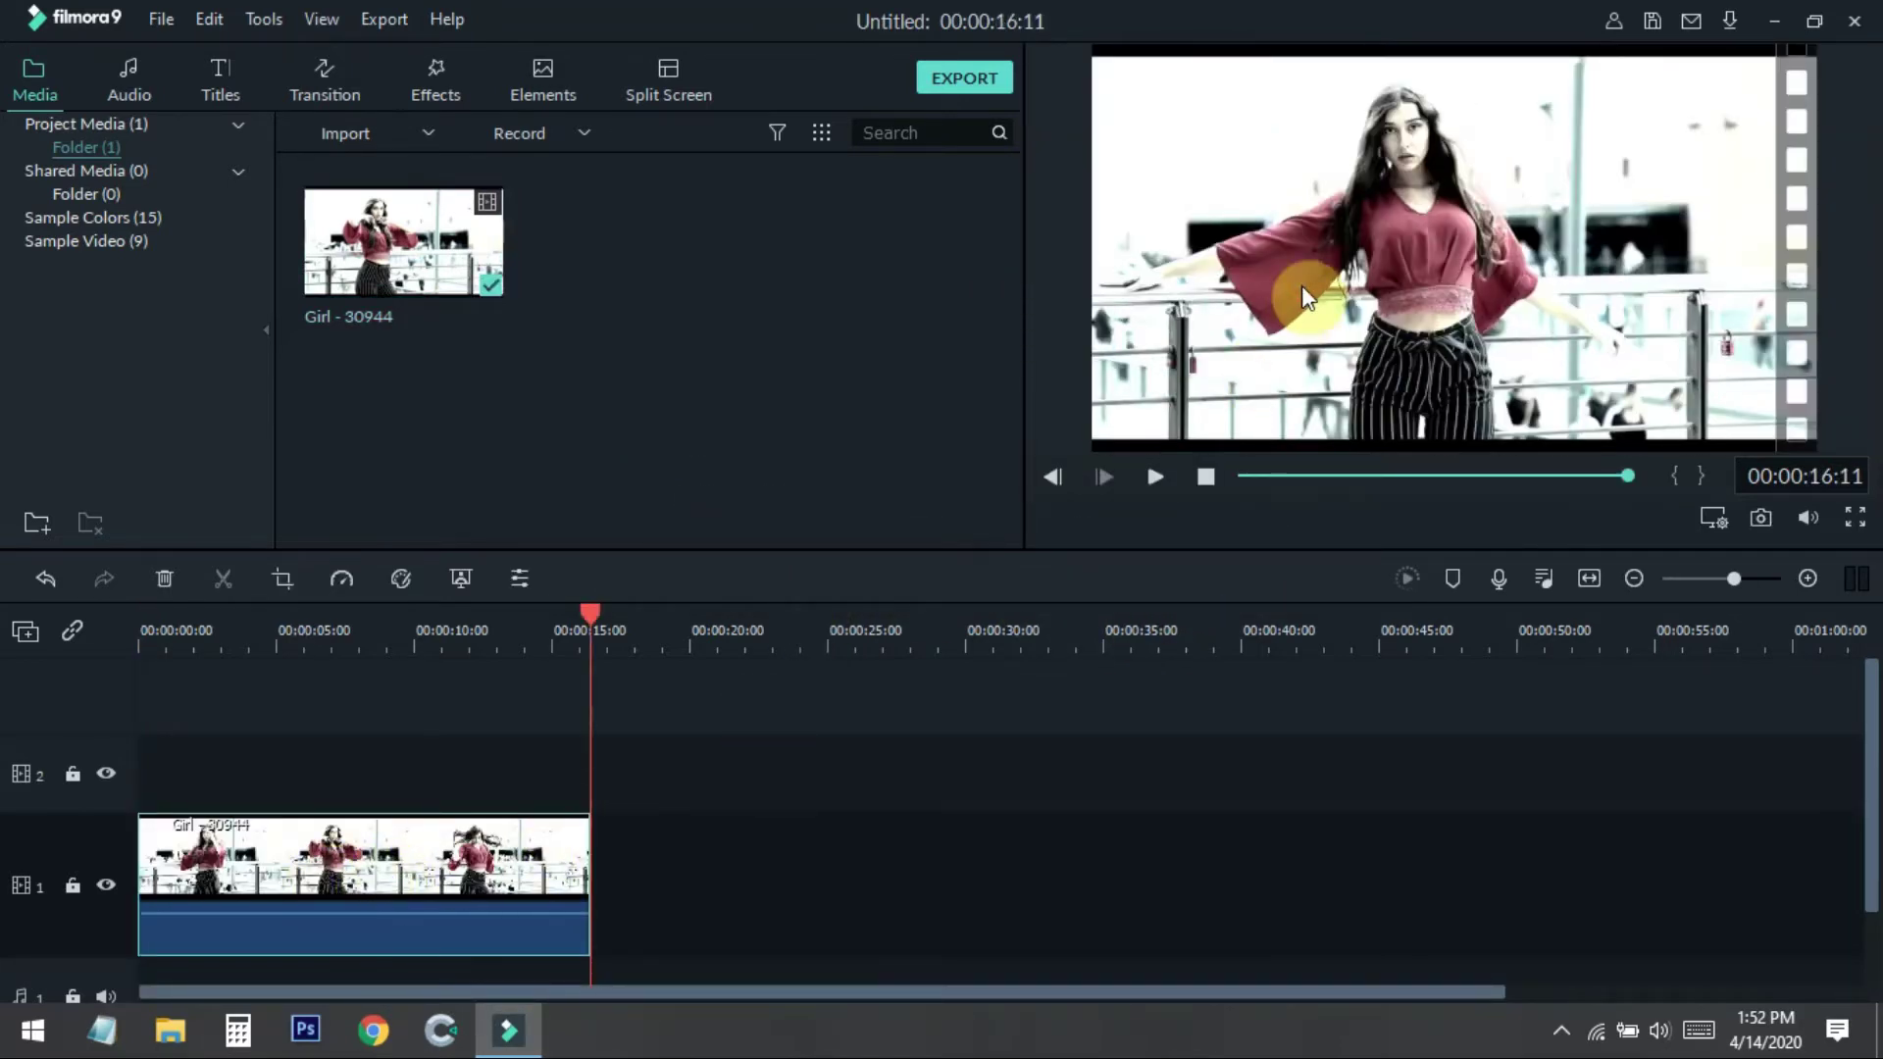
drag(1093, 451, 900, 546)
drag(1324, 353, 1485, 337)
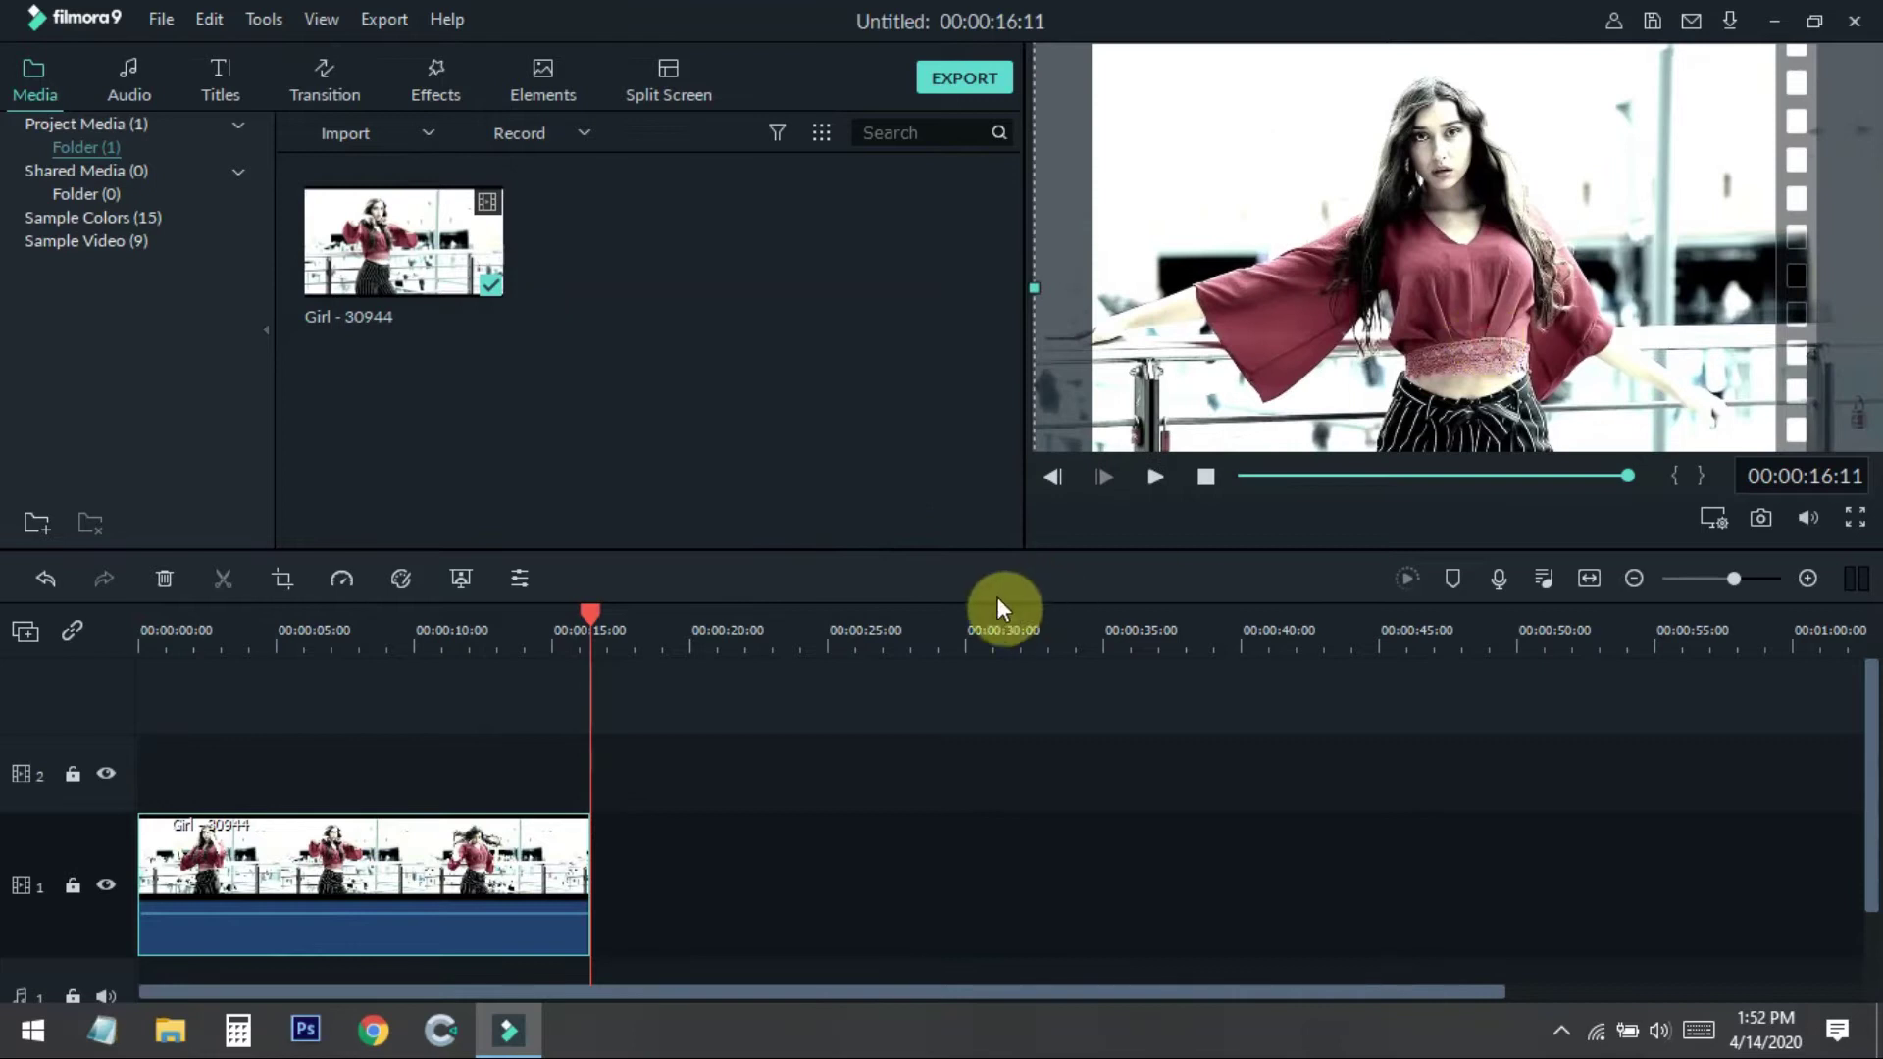
click(779, 755)
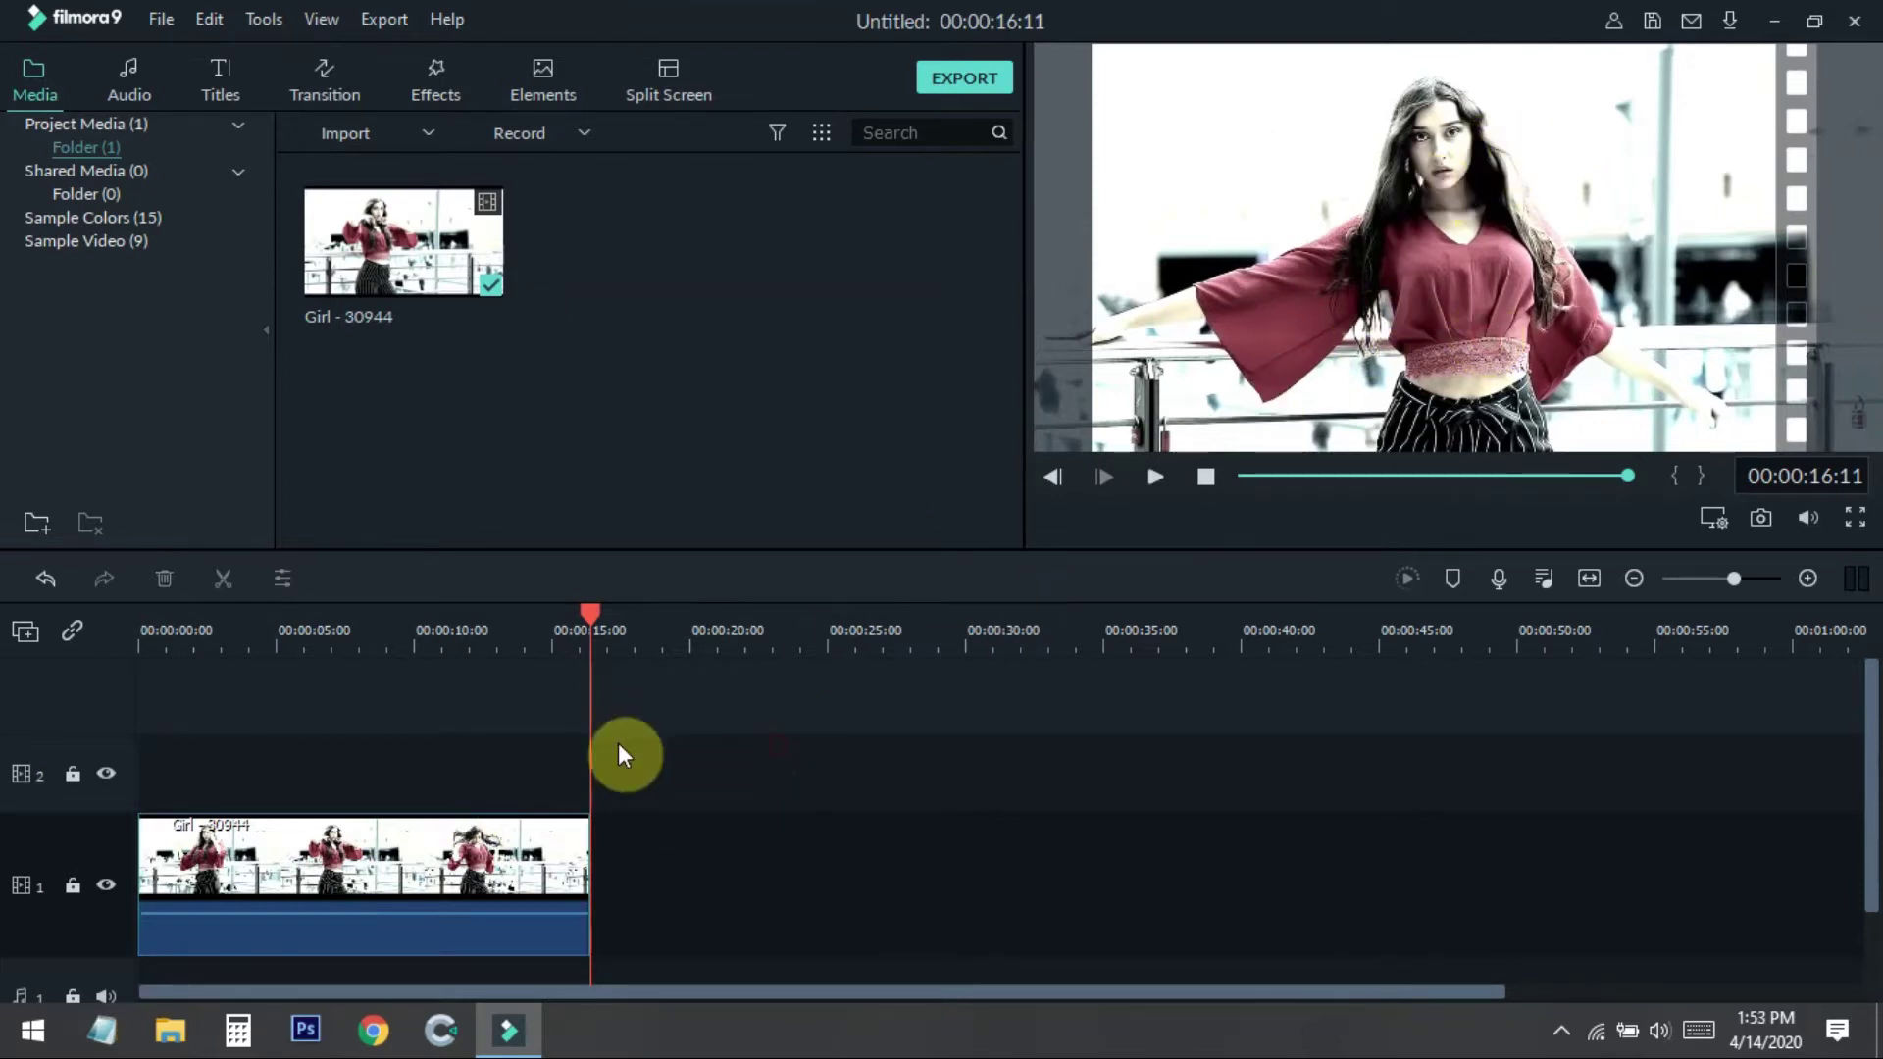
- Play back the enlarged girl clip to check it, then return to the start
drag(594, 616, 126, 631)
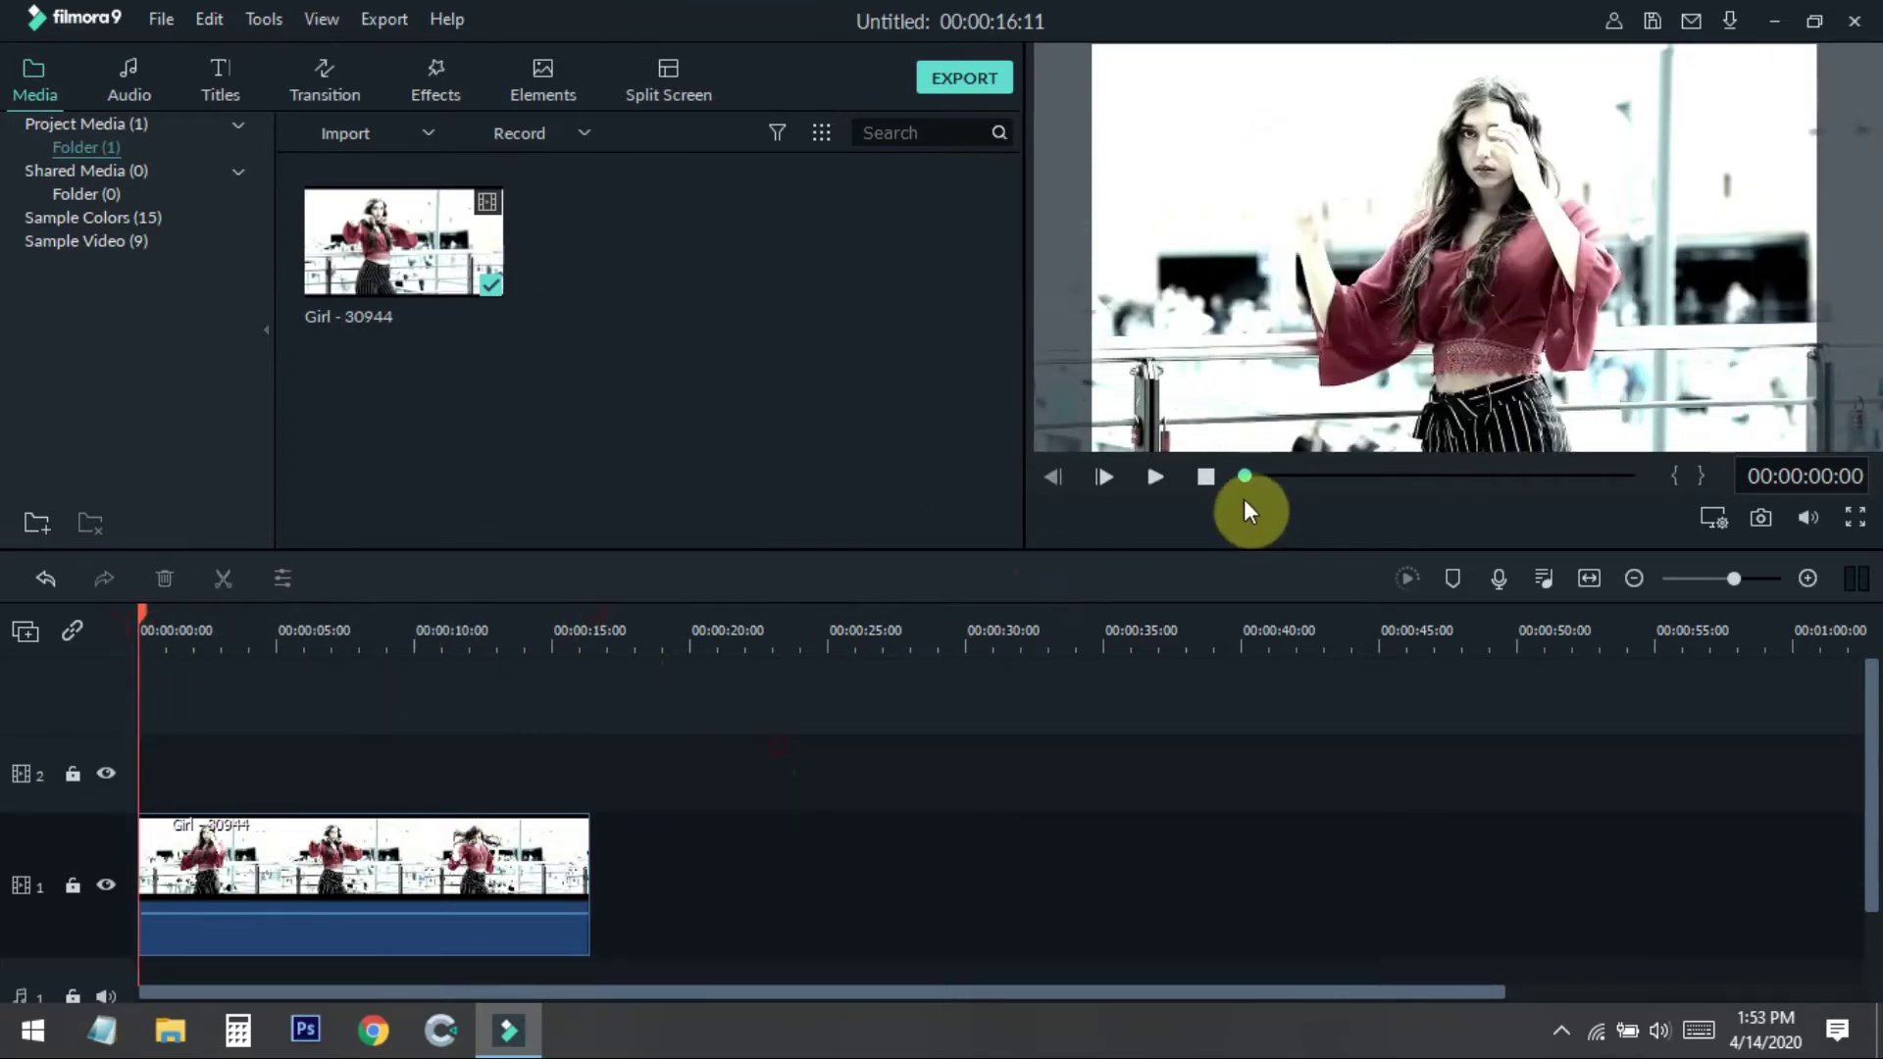
click(1156, 477)
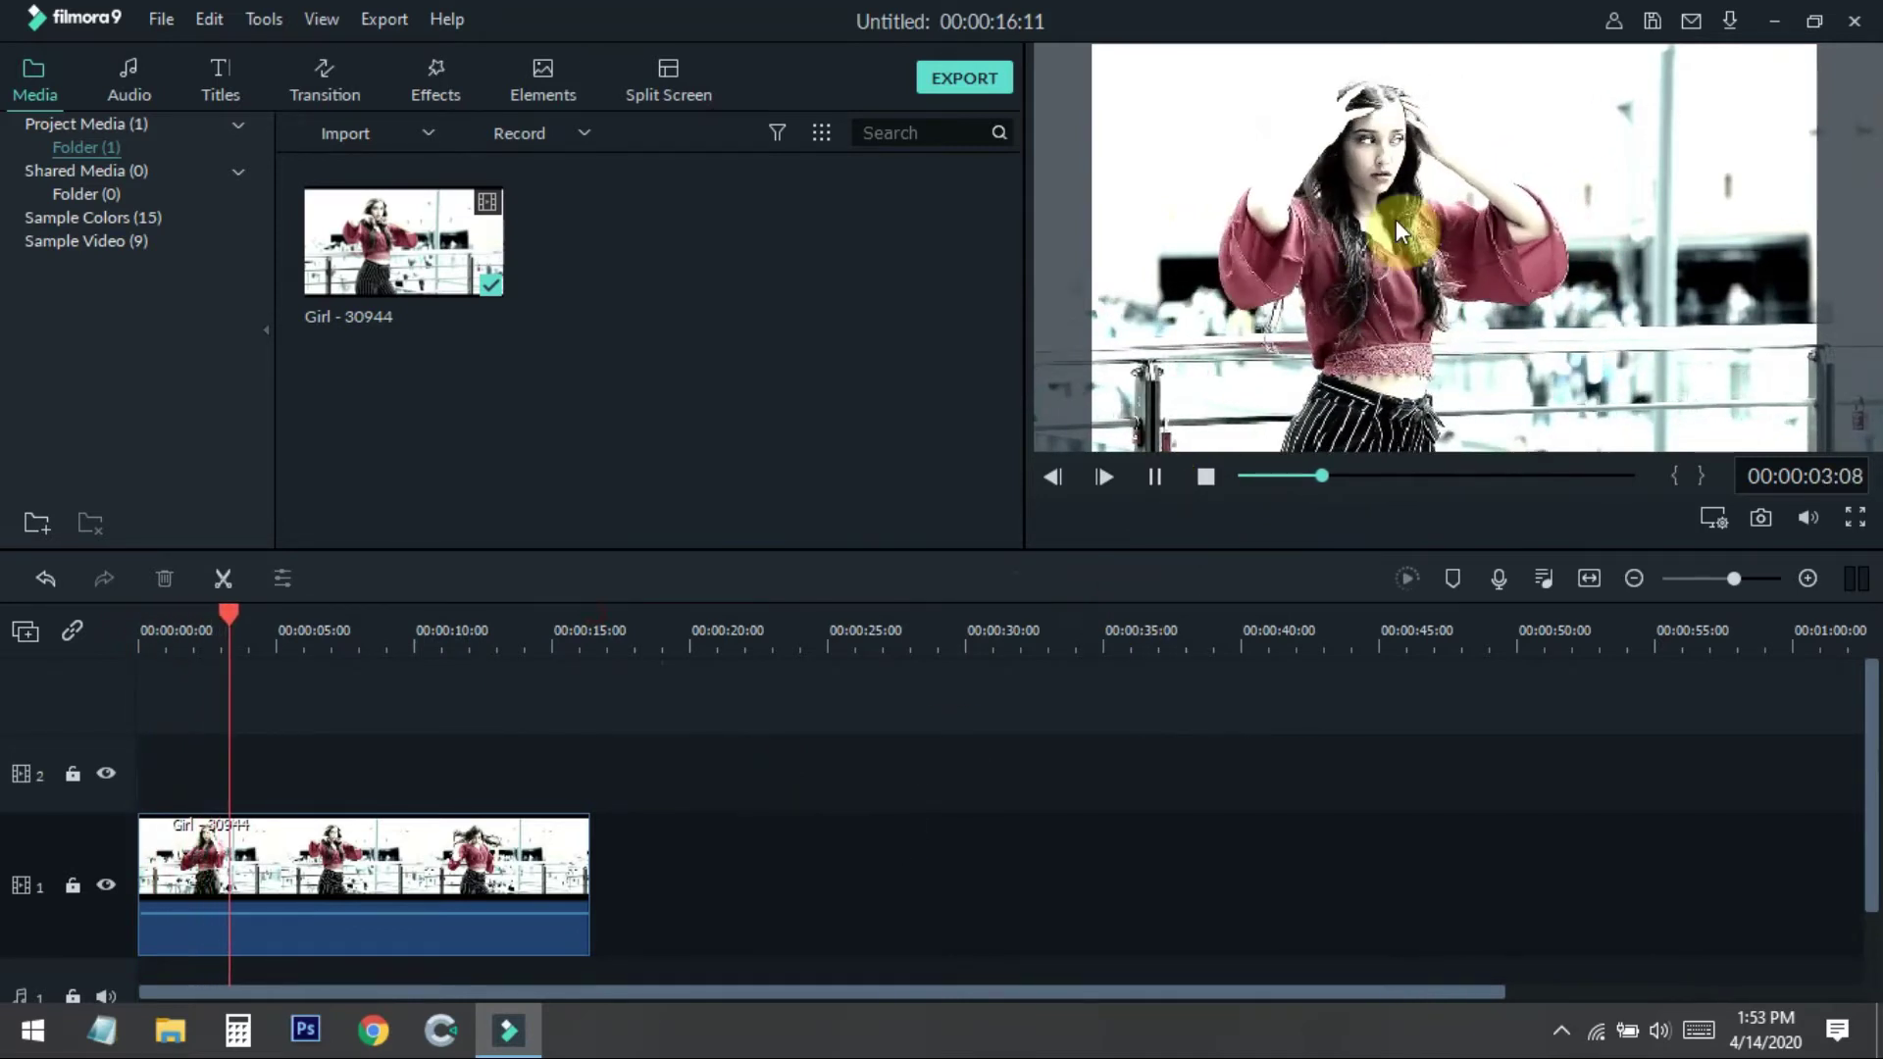
click(1157, 476)
drag(300, 616, 72, 629)
- Drop the Utility Face-off effect onto track 2 above the girl clip
click(446, 88)
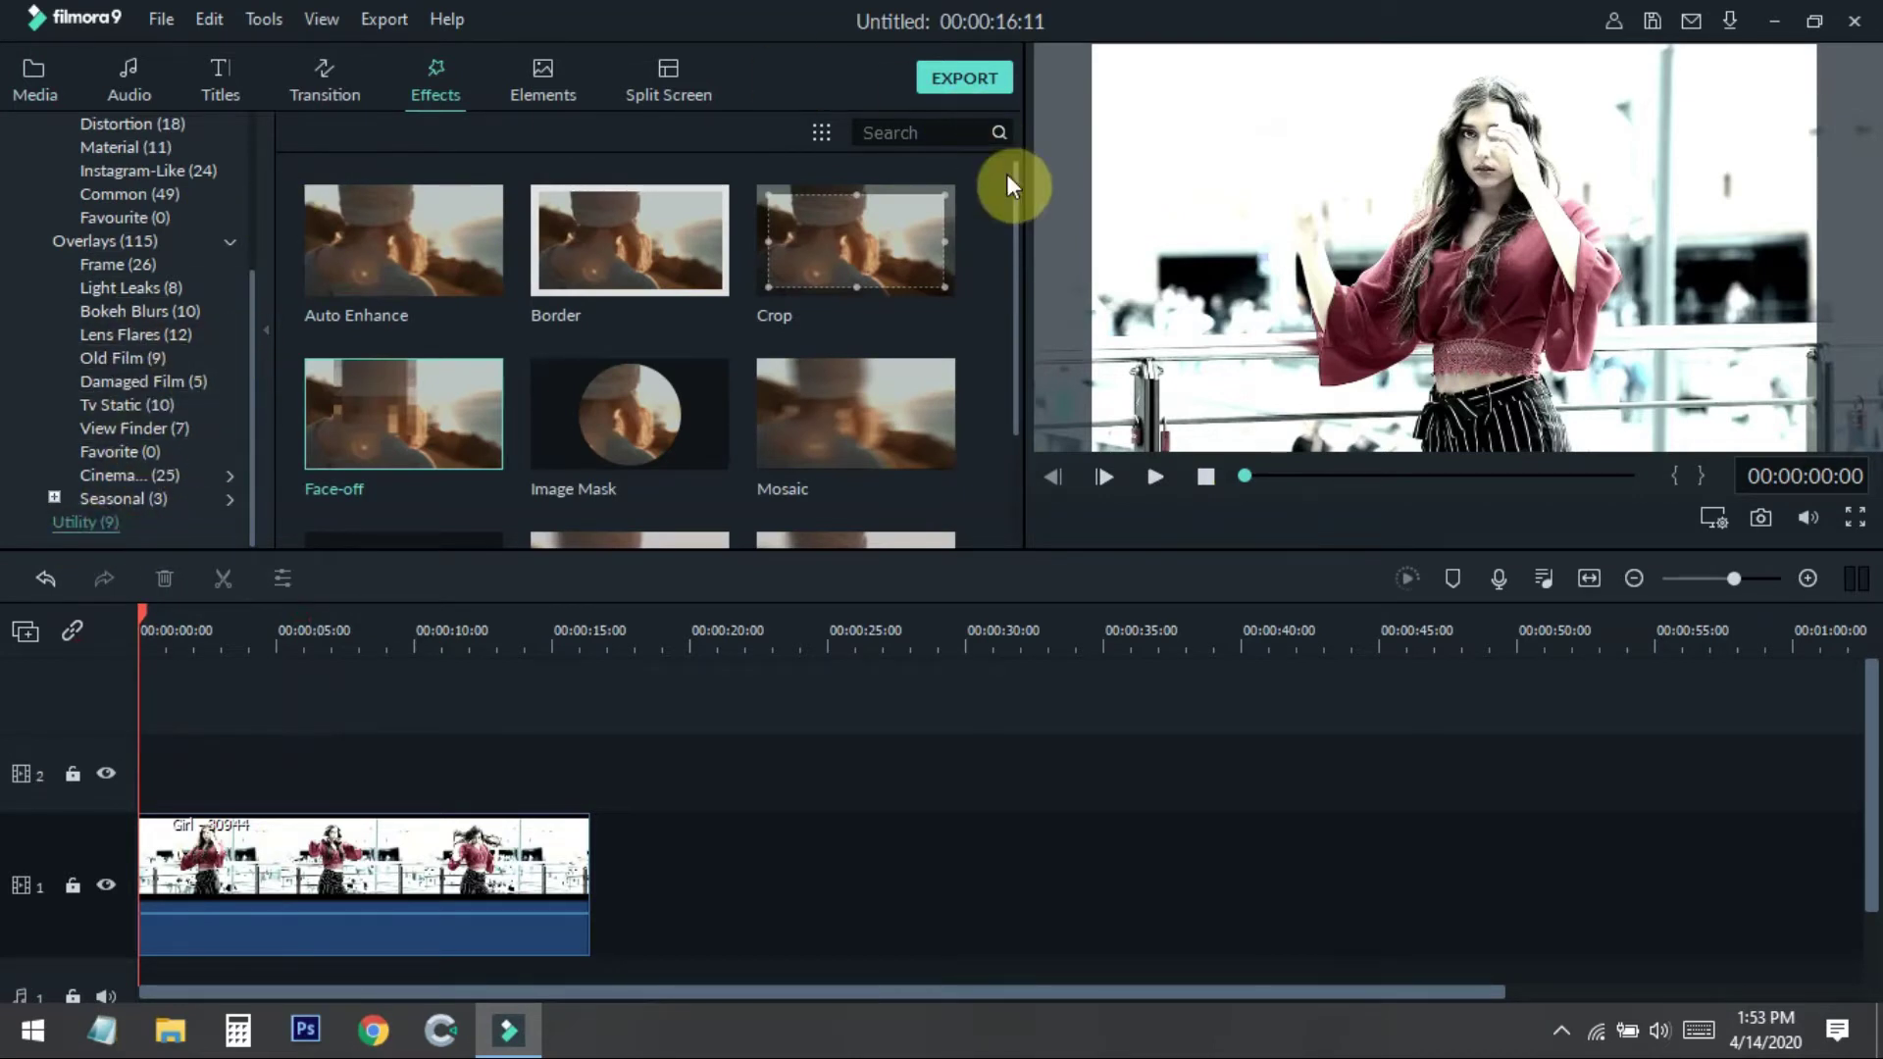
scroll(1013, 186, down, 2)
scroll(504, 349, up, 2)
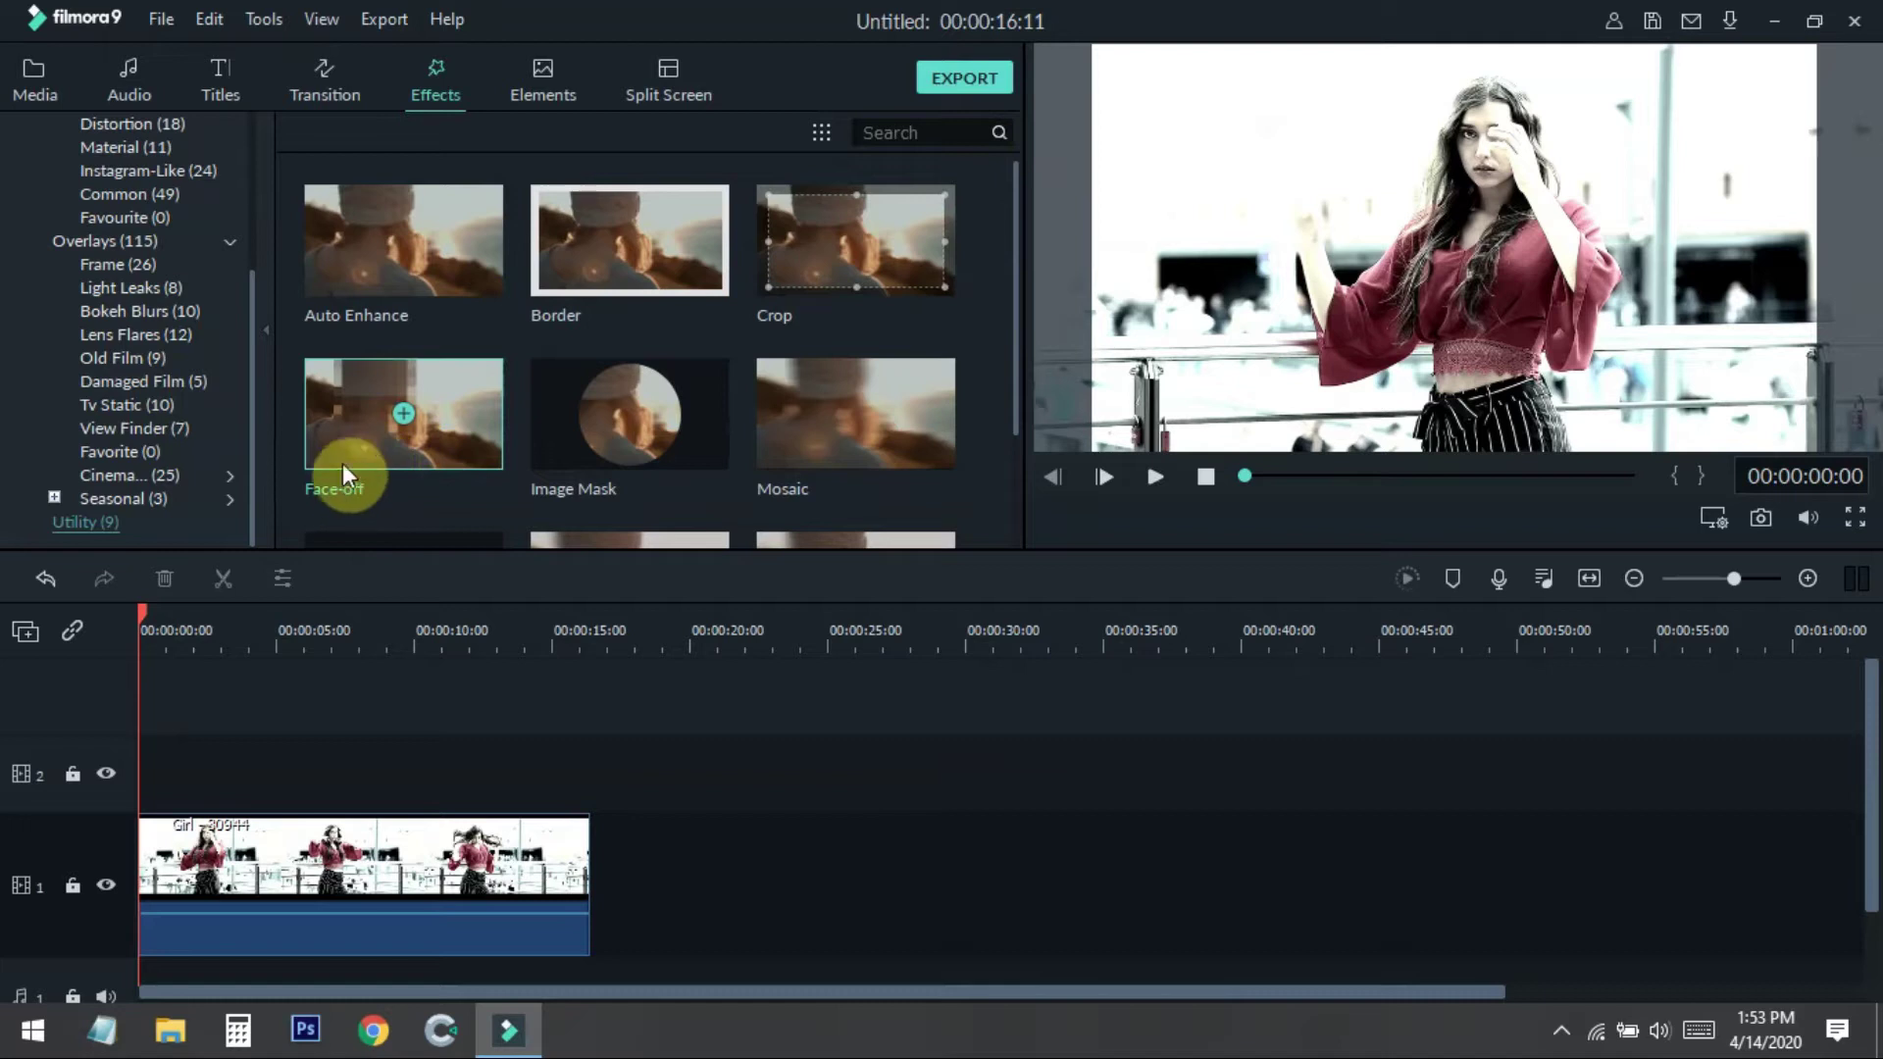
drag(338, 495, 159, 771)
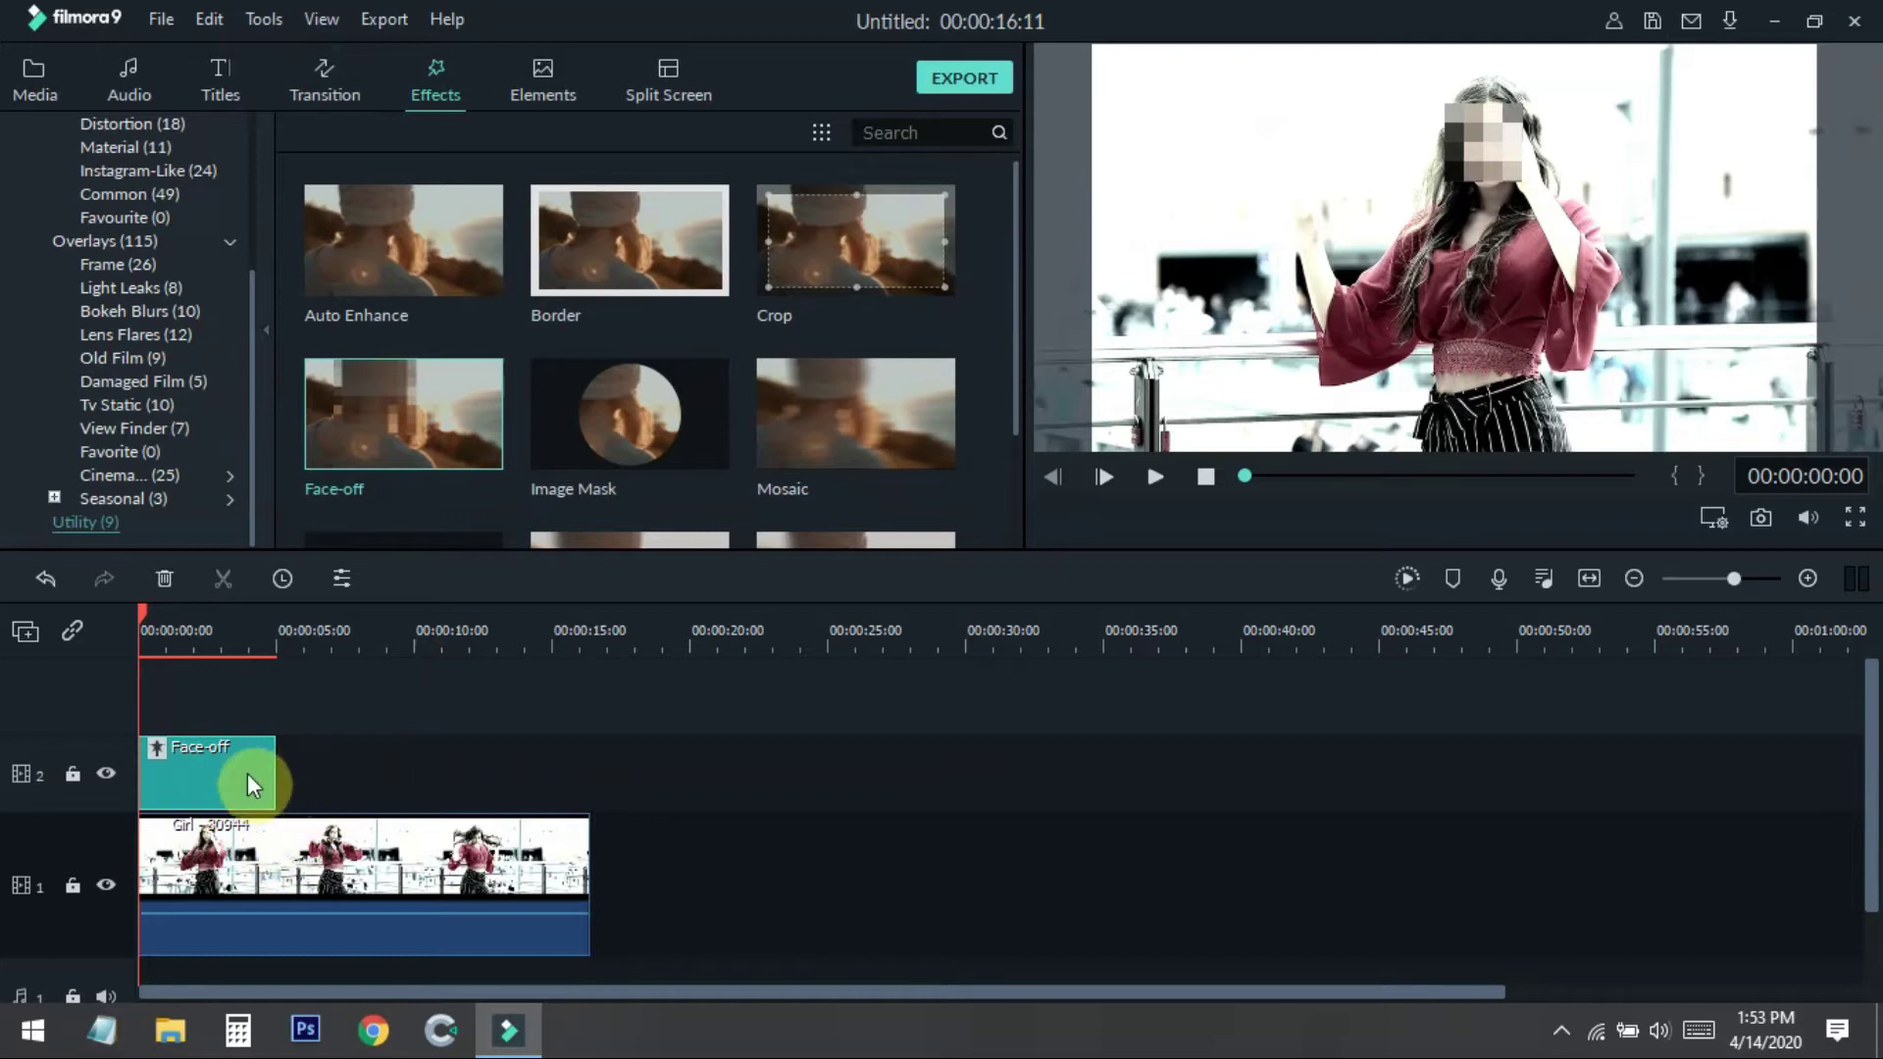
- Stretch Face-off to the clip's full length and scrub to check the pixelation
scroll(253, 785, down, 1)
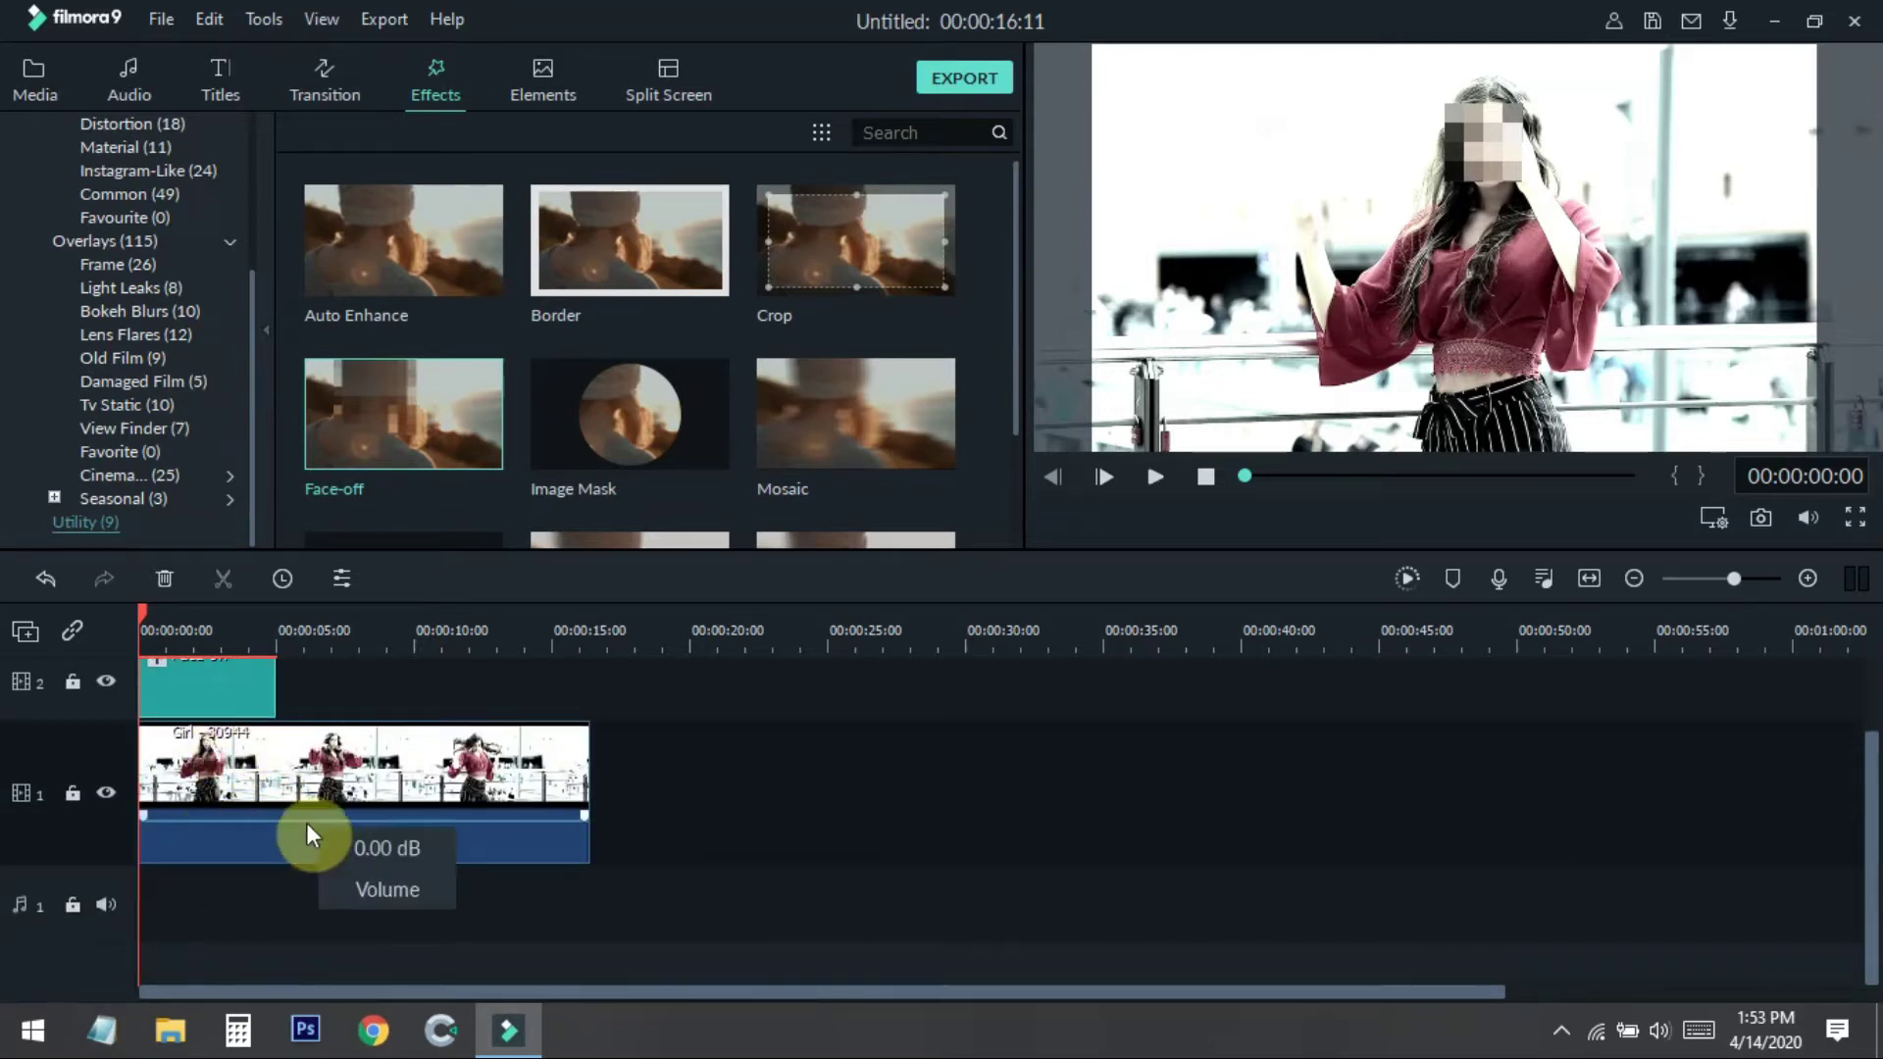
scroll(1038, 701, up, 1)
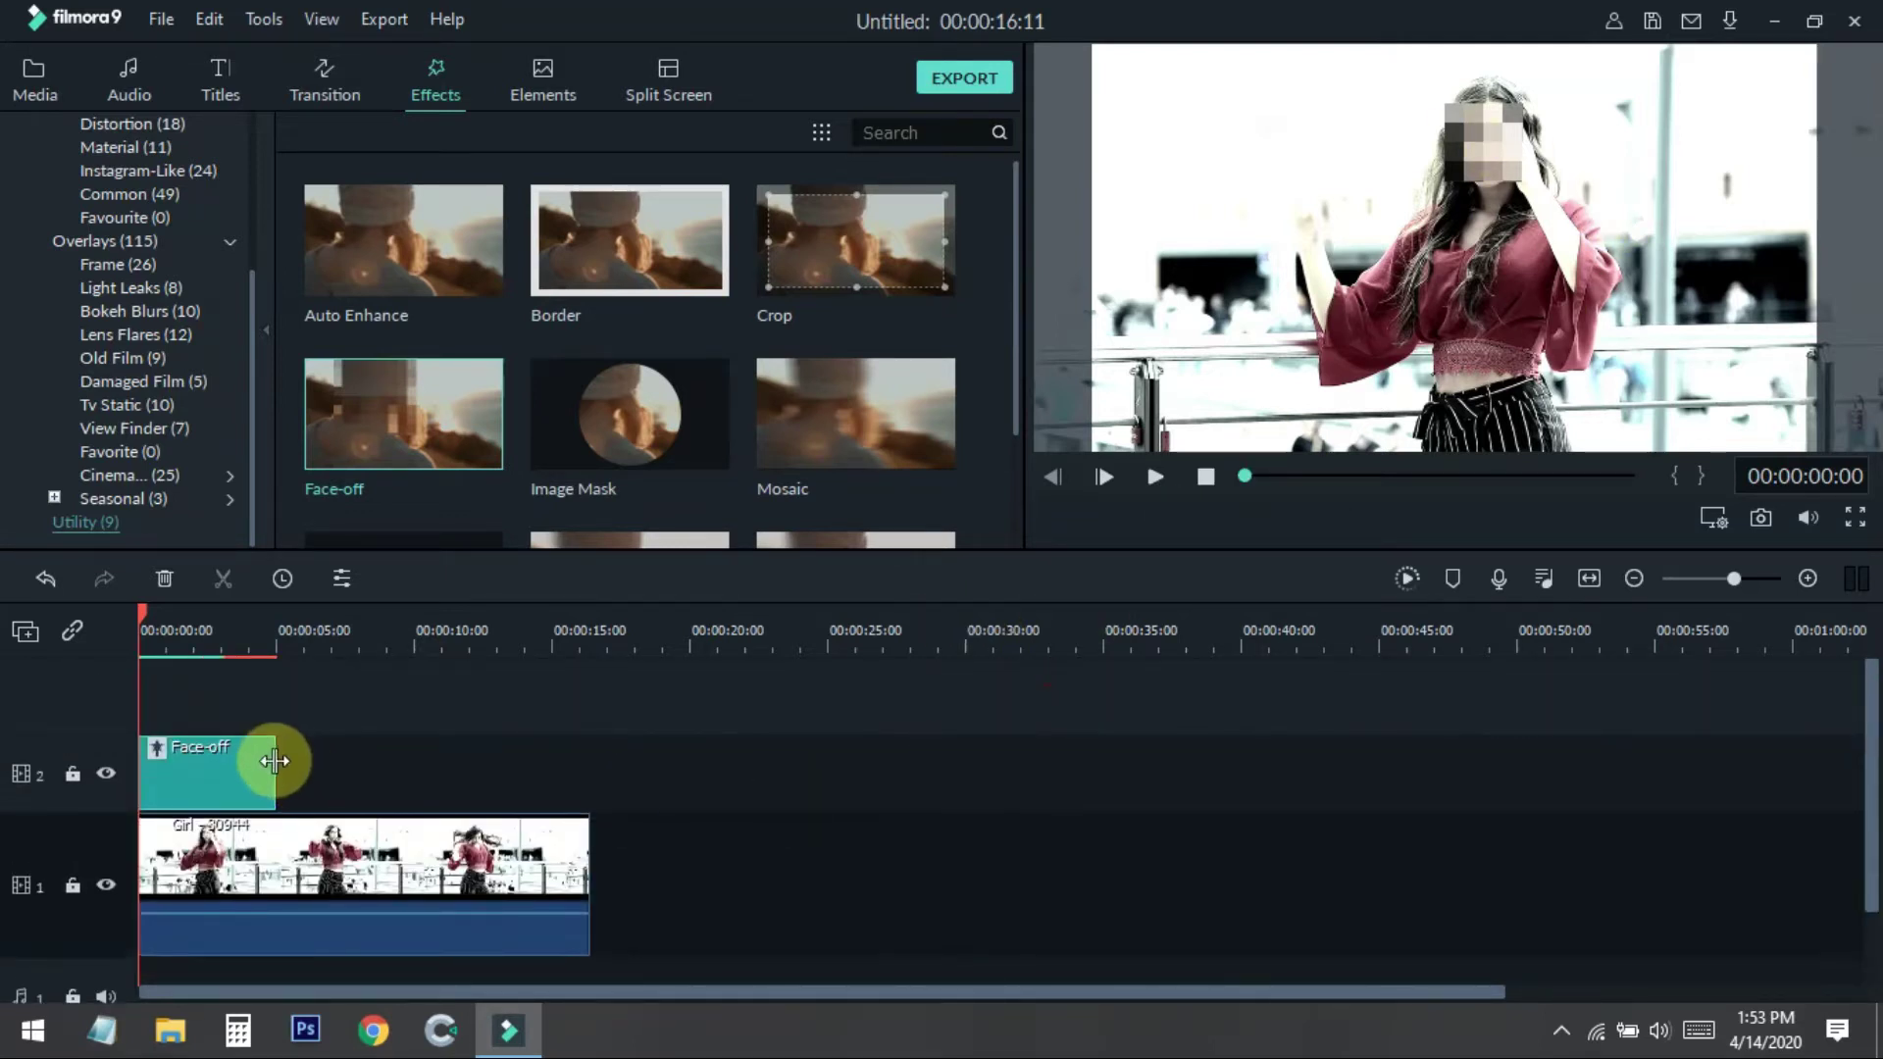
drag(260, 772, 592, 781)
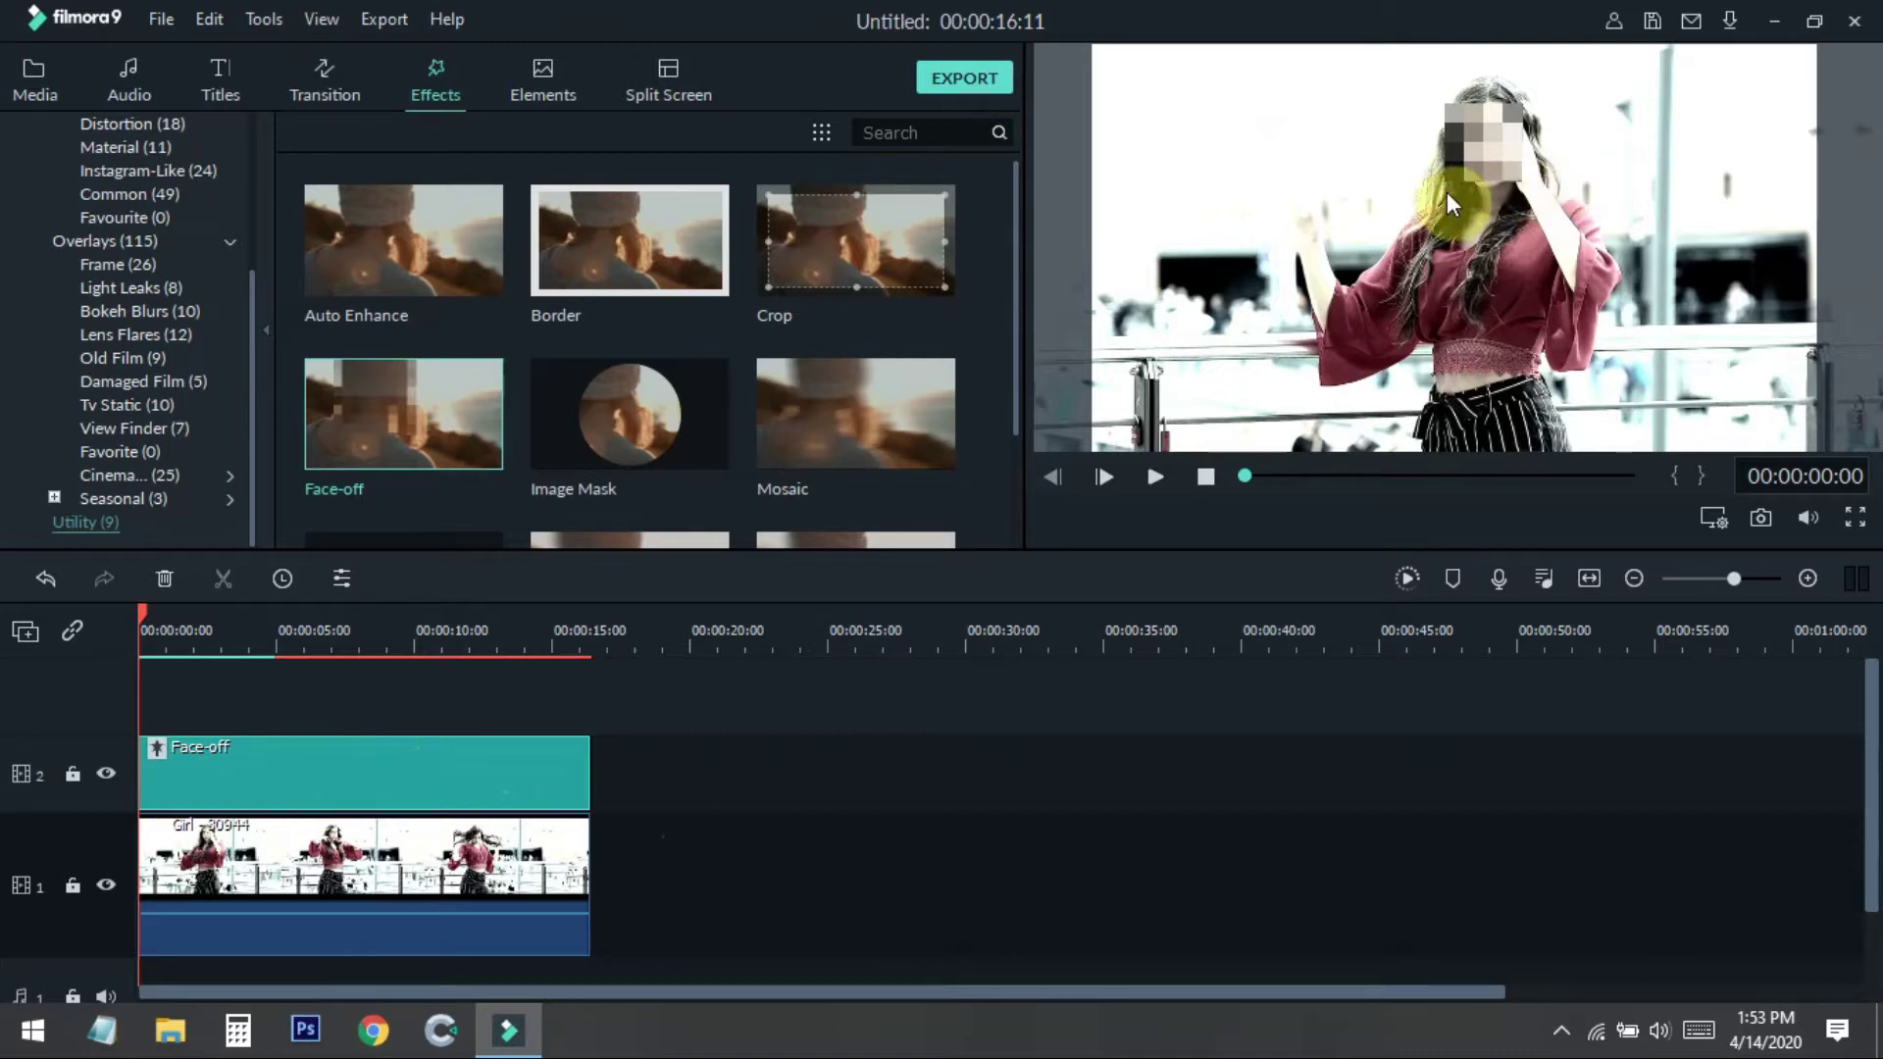
mouse_move(142, 628)
mouse_down()
mouse_move(446, 648)
mouse_move(138, 660)
mouse_up()
click(673, 702)
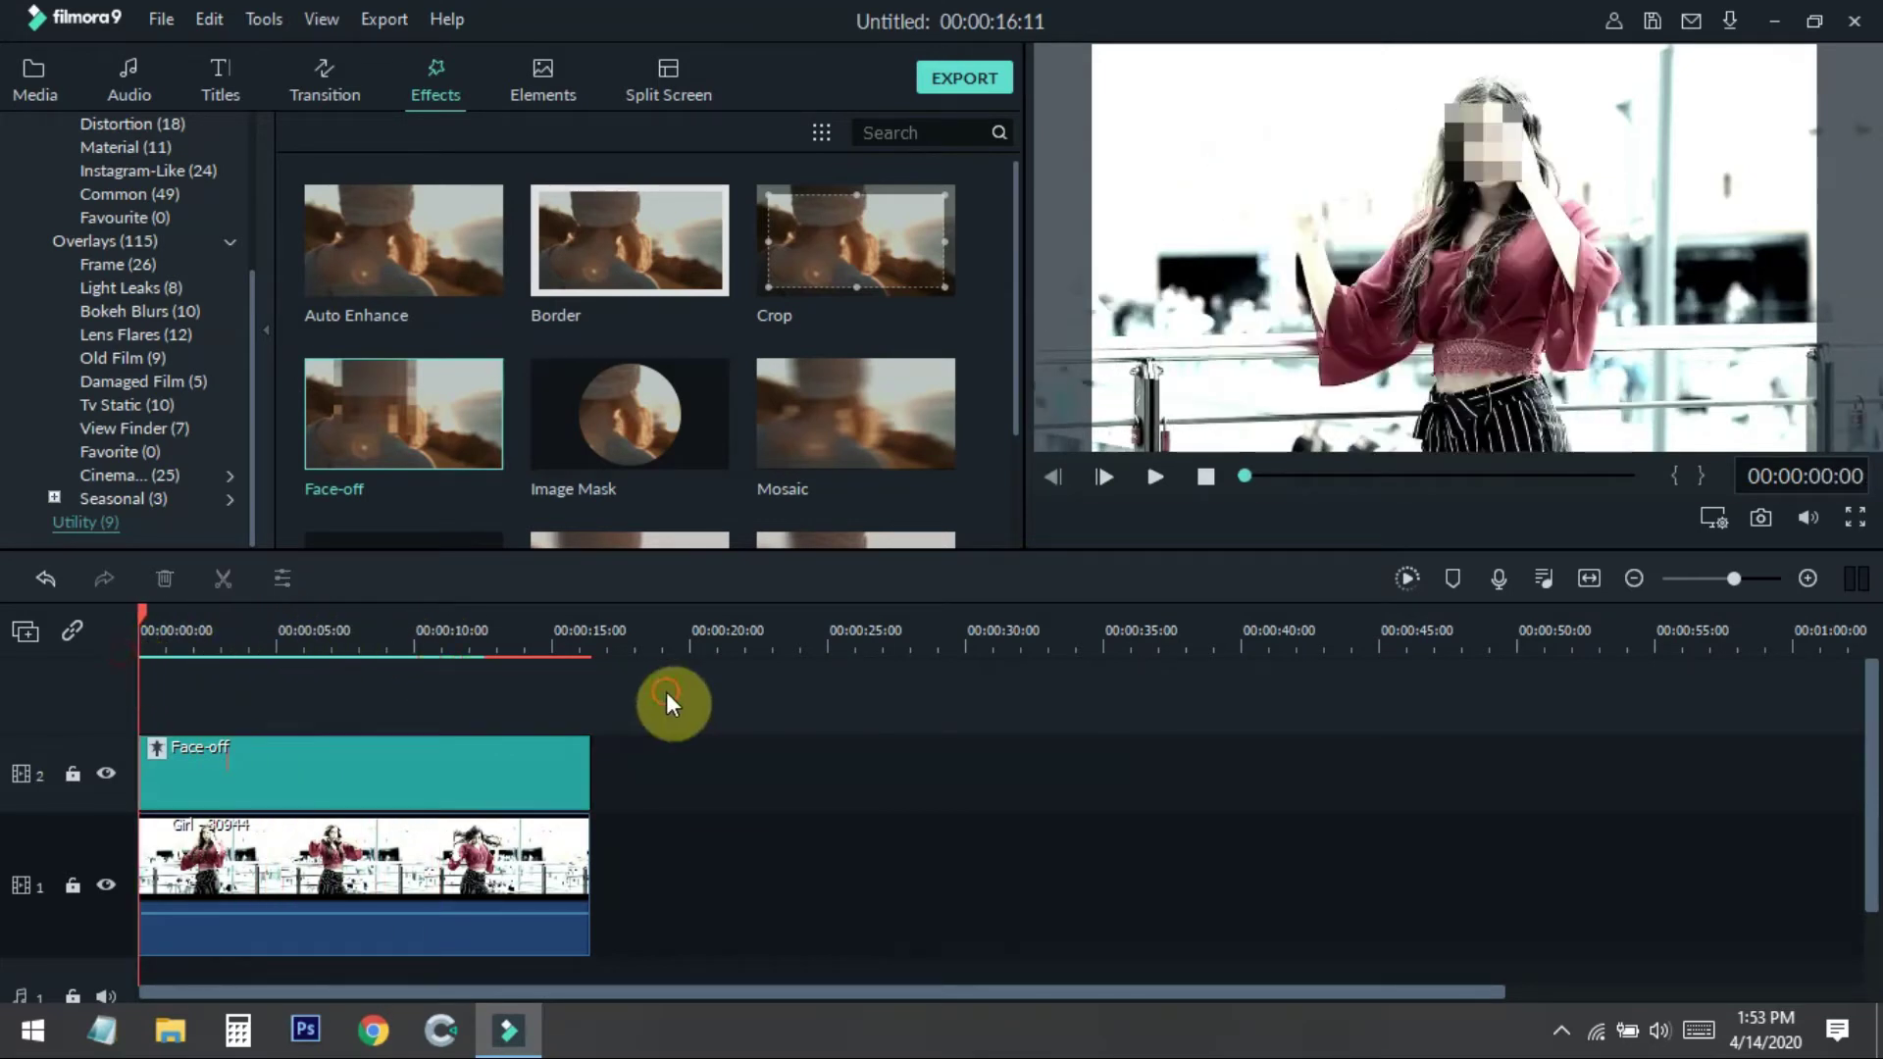
double_click(304, 779)
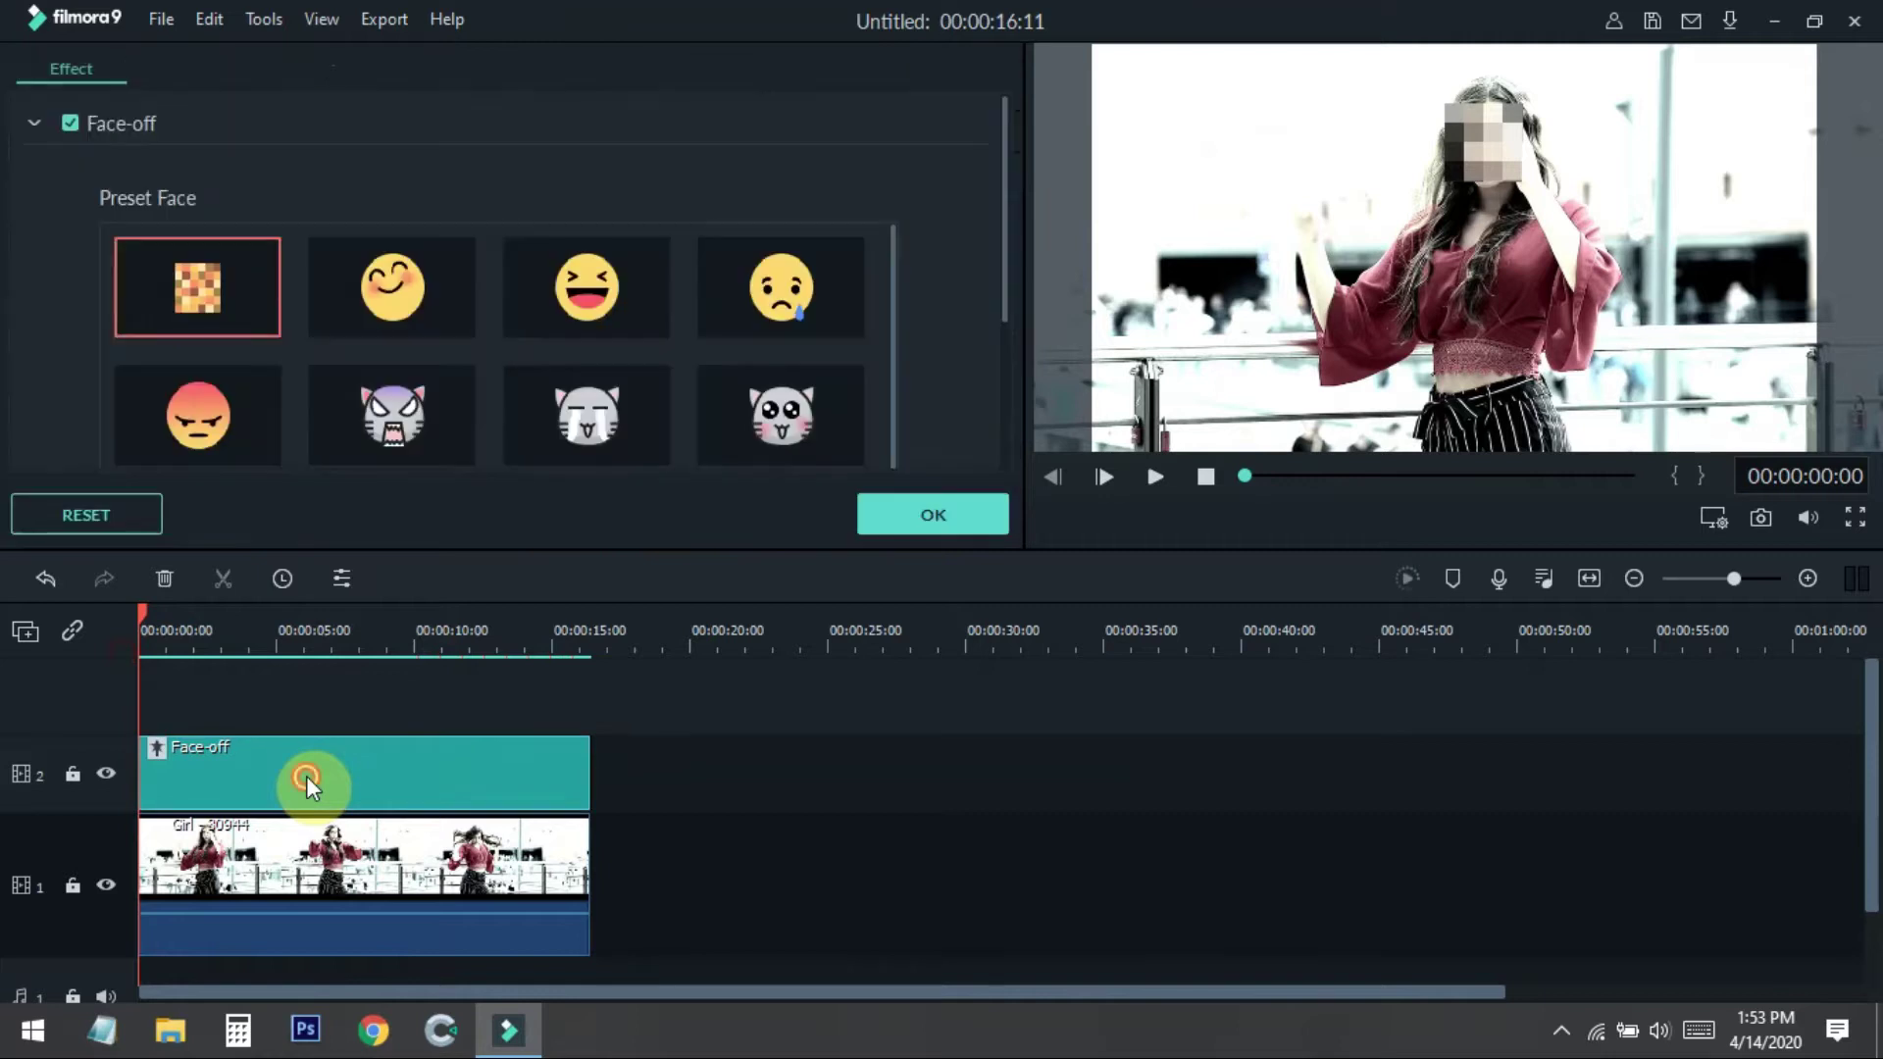
scroll(835, 397, down, 5)
scroll(838, 392, up, 5)
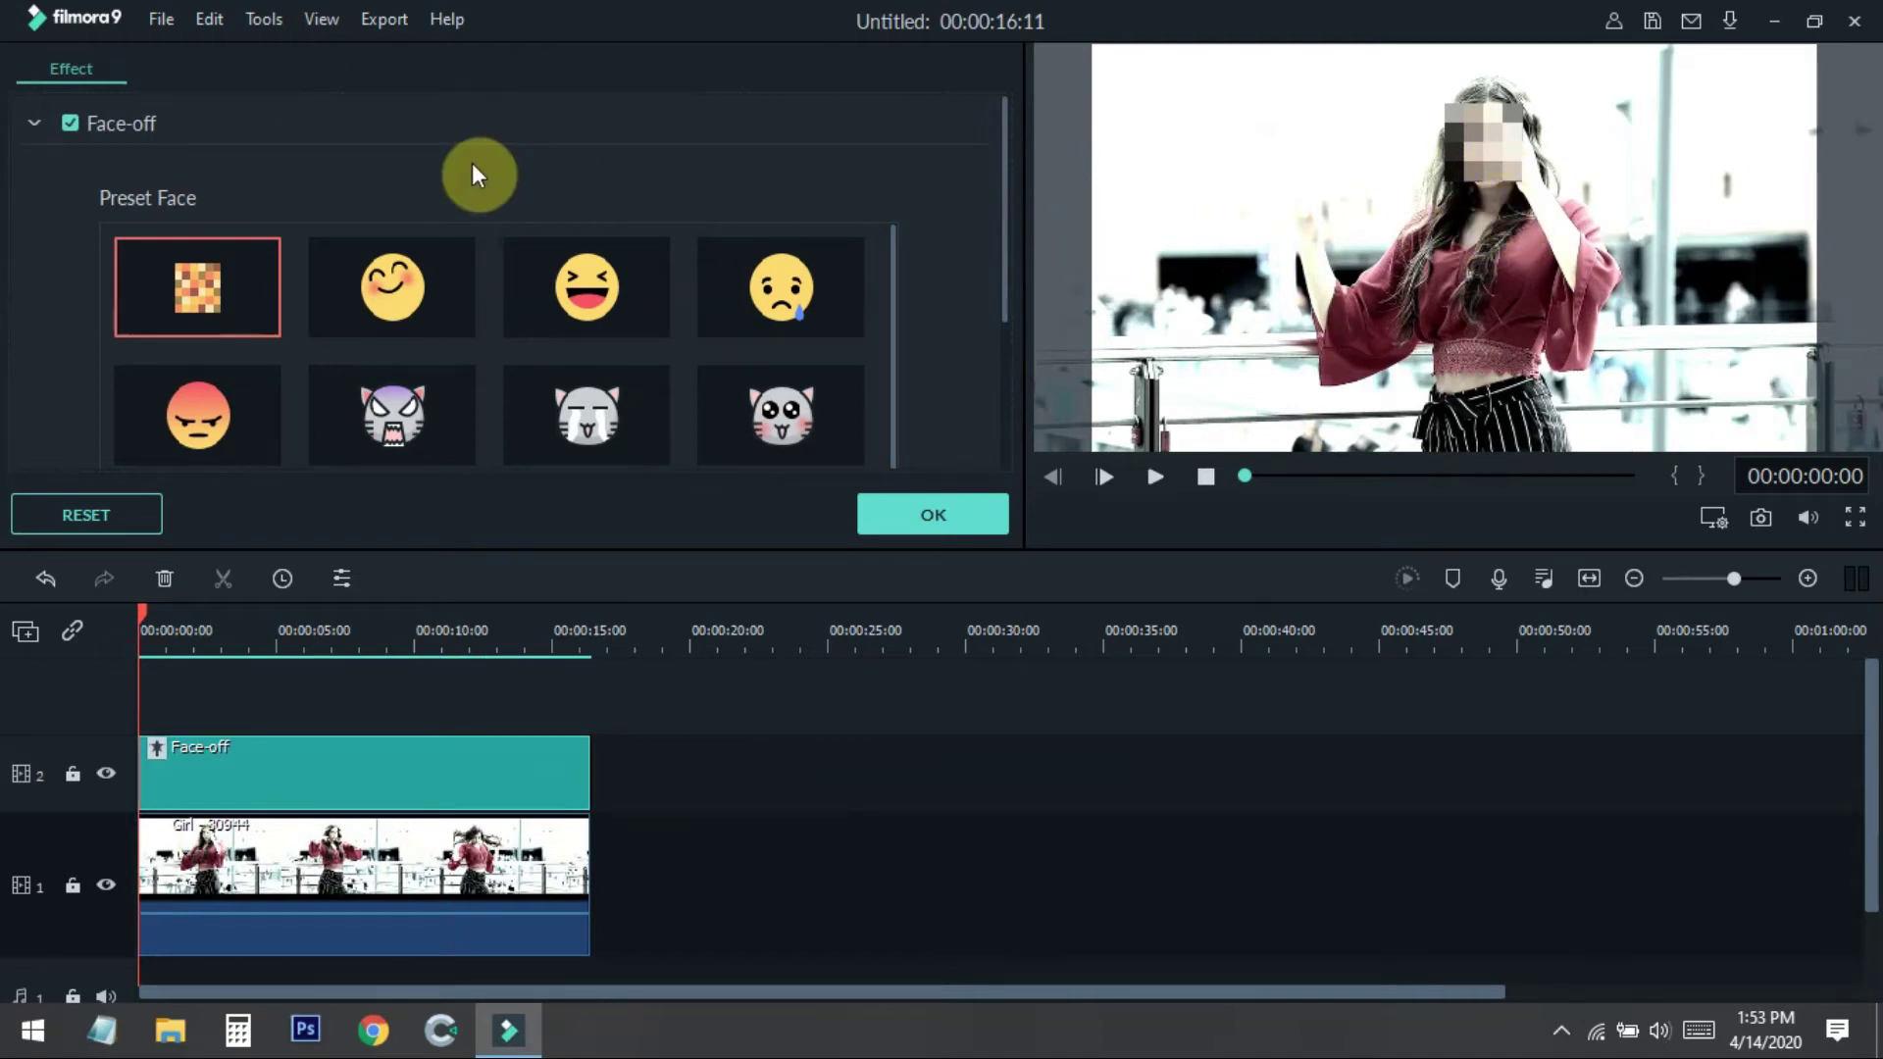
click(1156, 471)
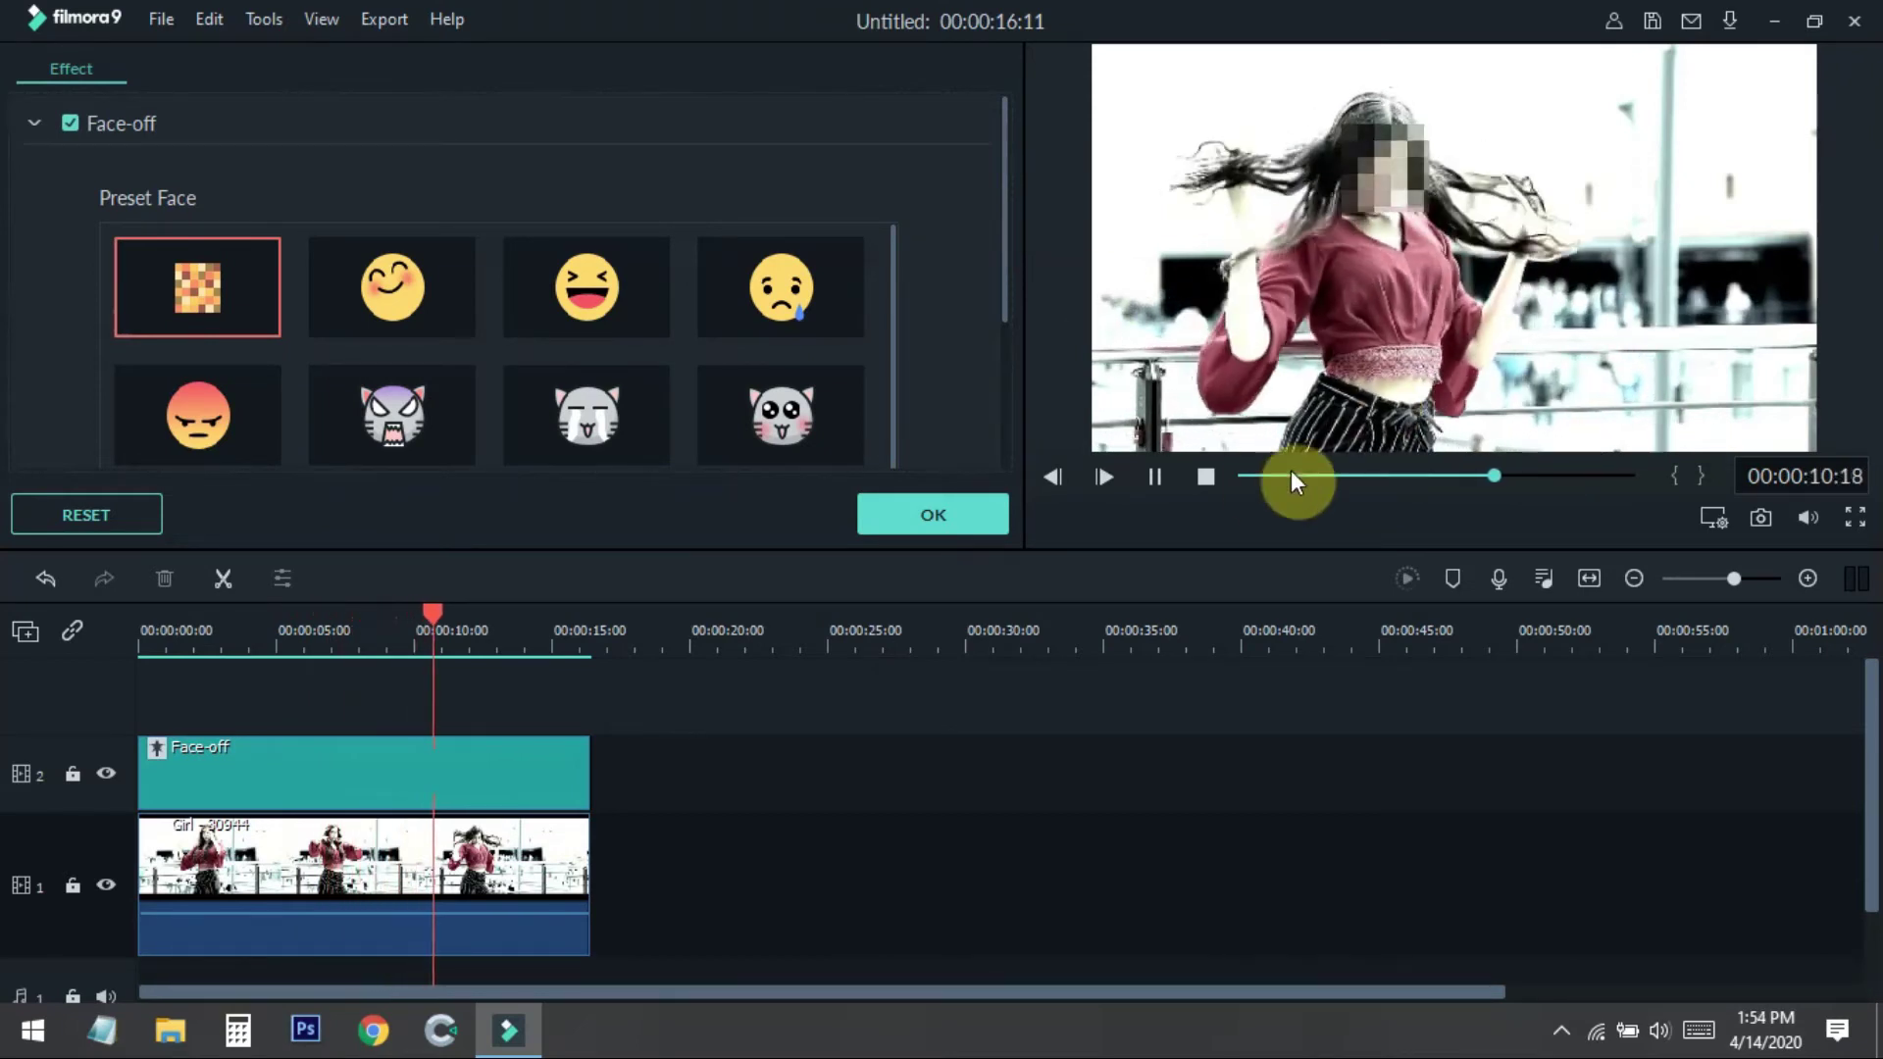
- Swap Face-off's pixelation for the cat emoji from the Preset Face grid and apply it
click(968, 521)
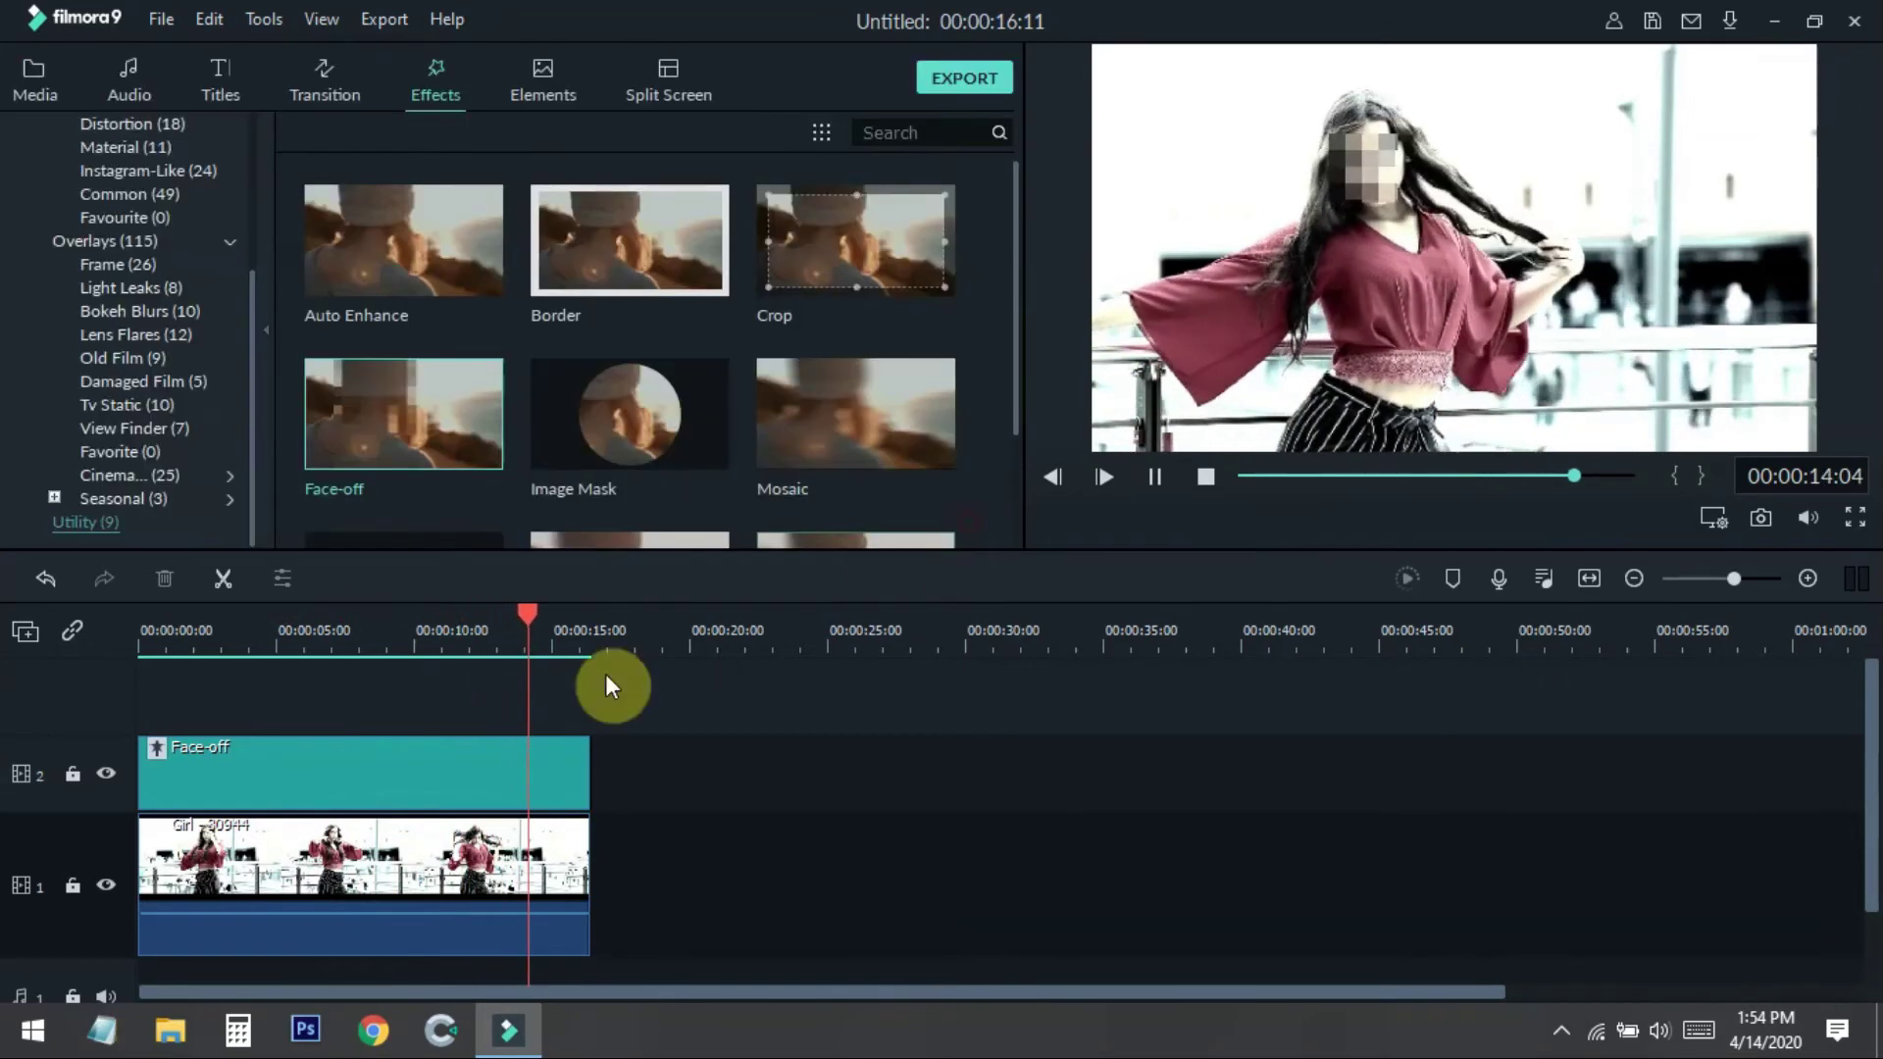
double_click(349, 785)
click(1206, 477)
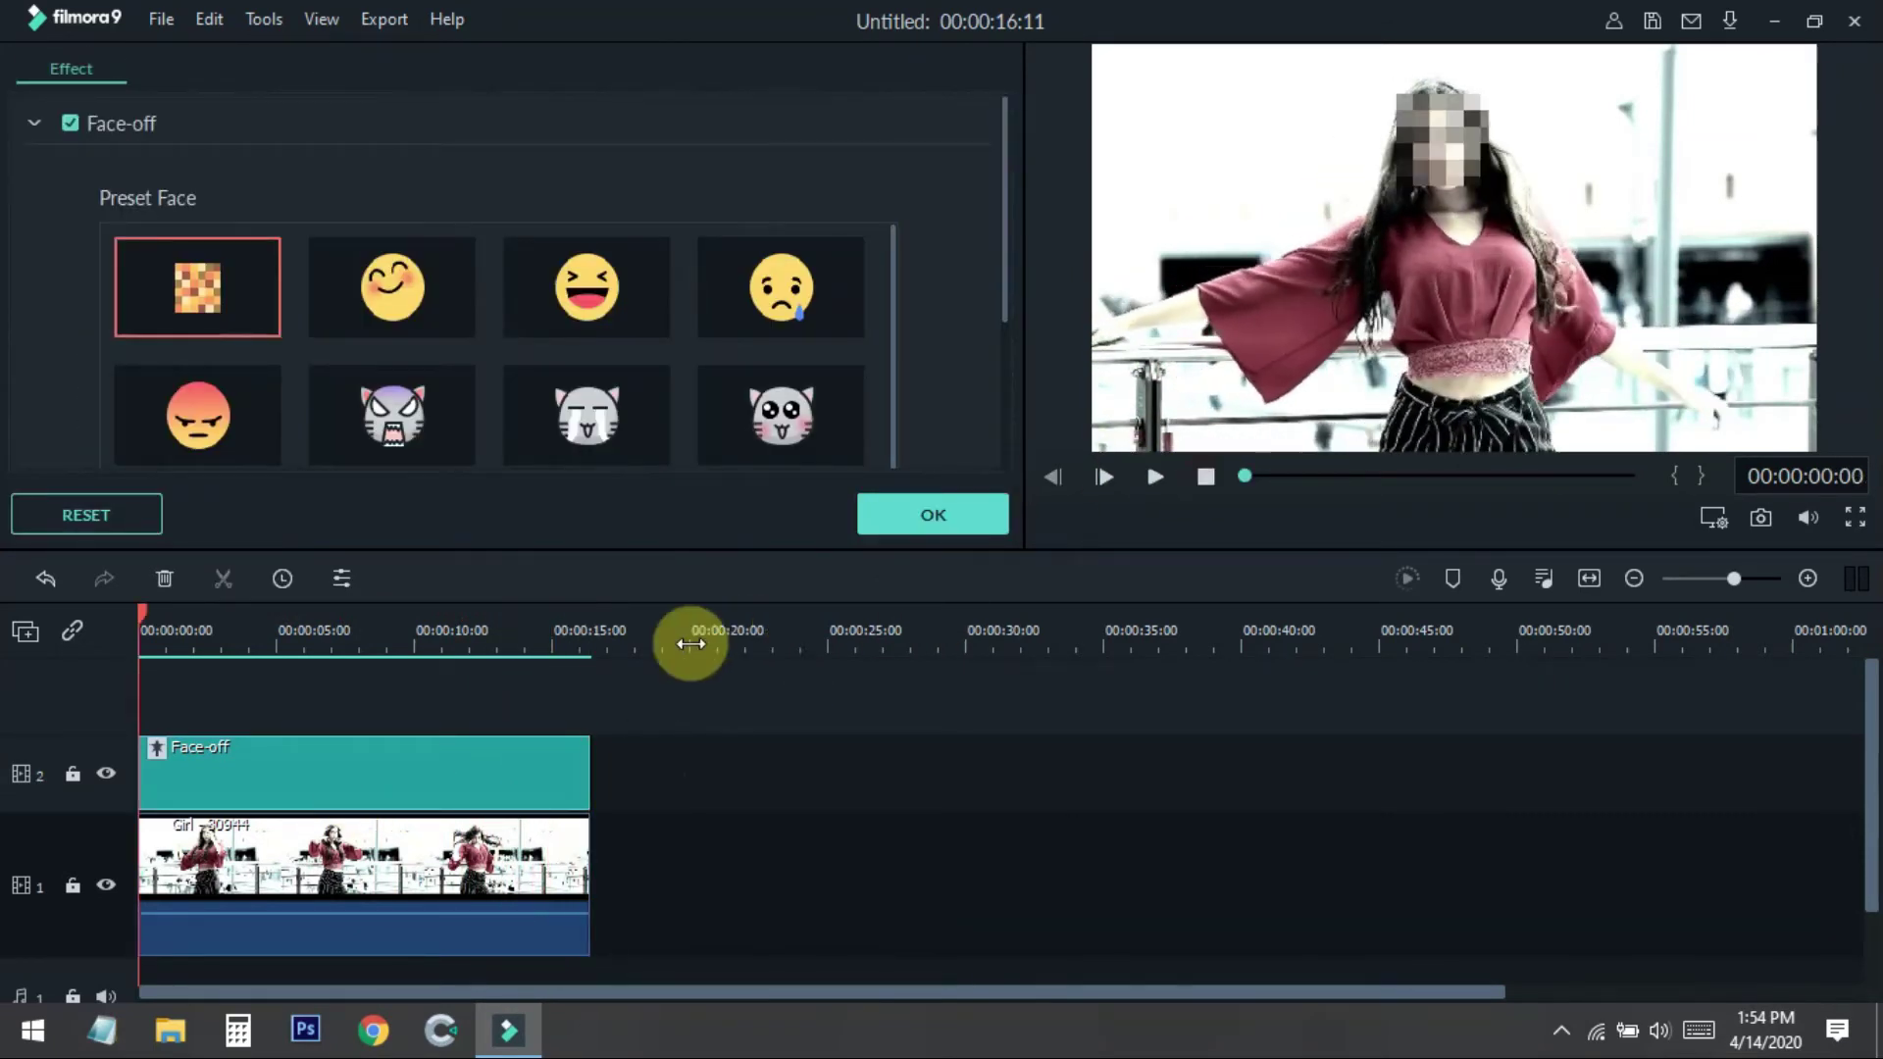
scroll(775, 338, down, 8)
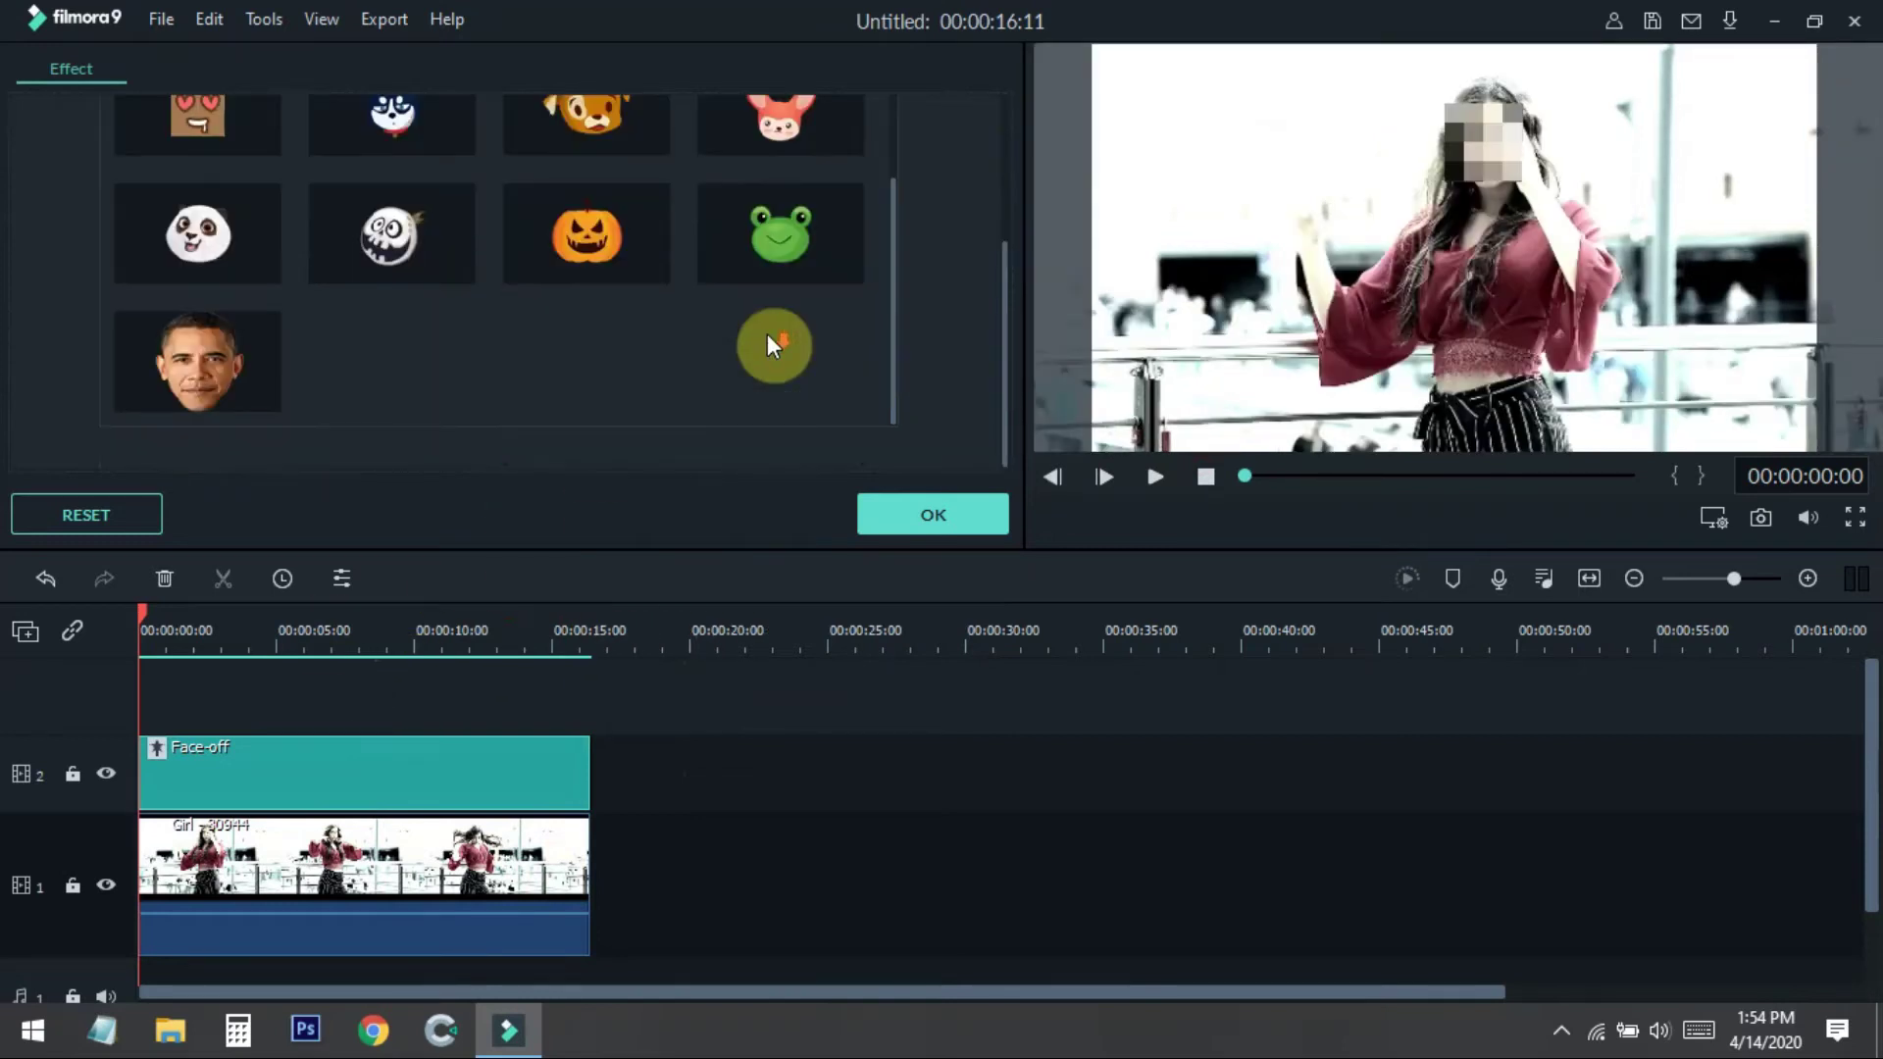
scroll(769, 344, up, 6)
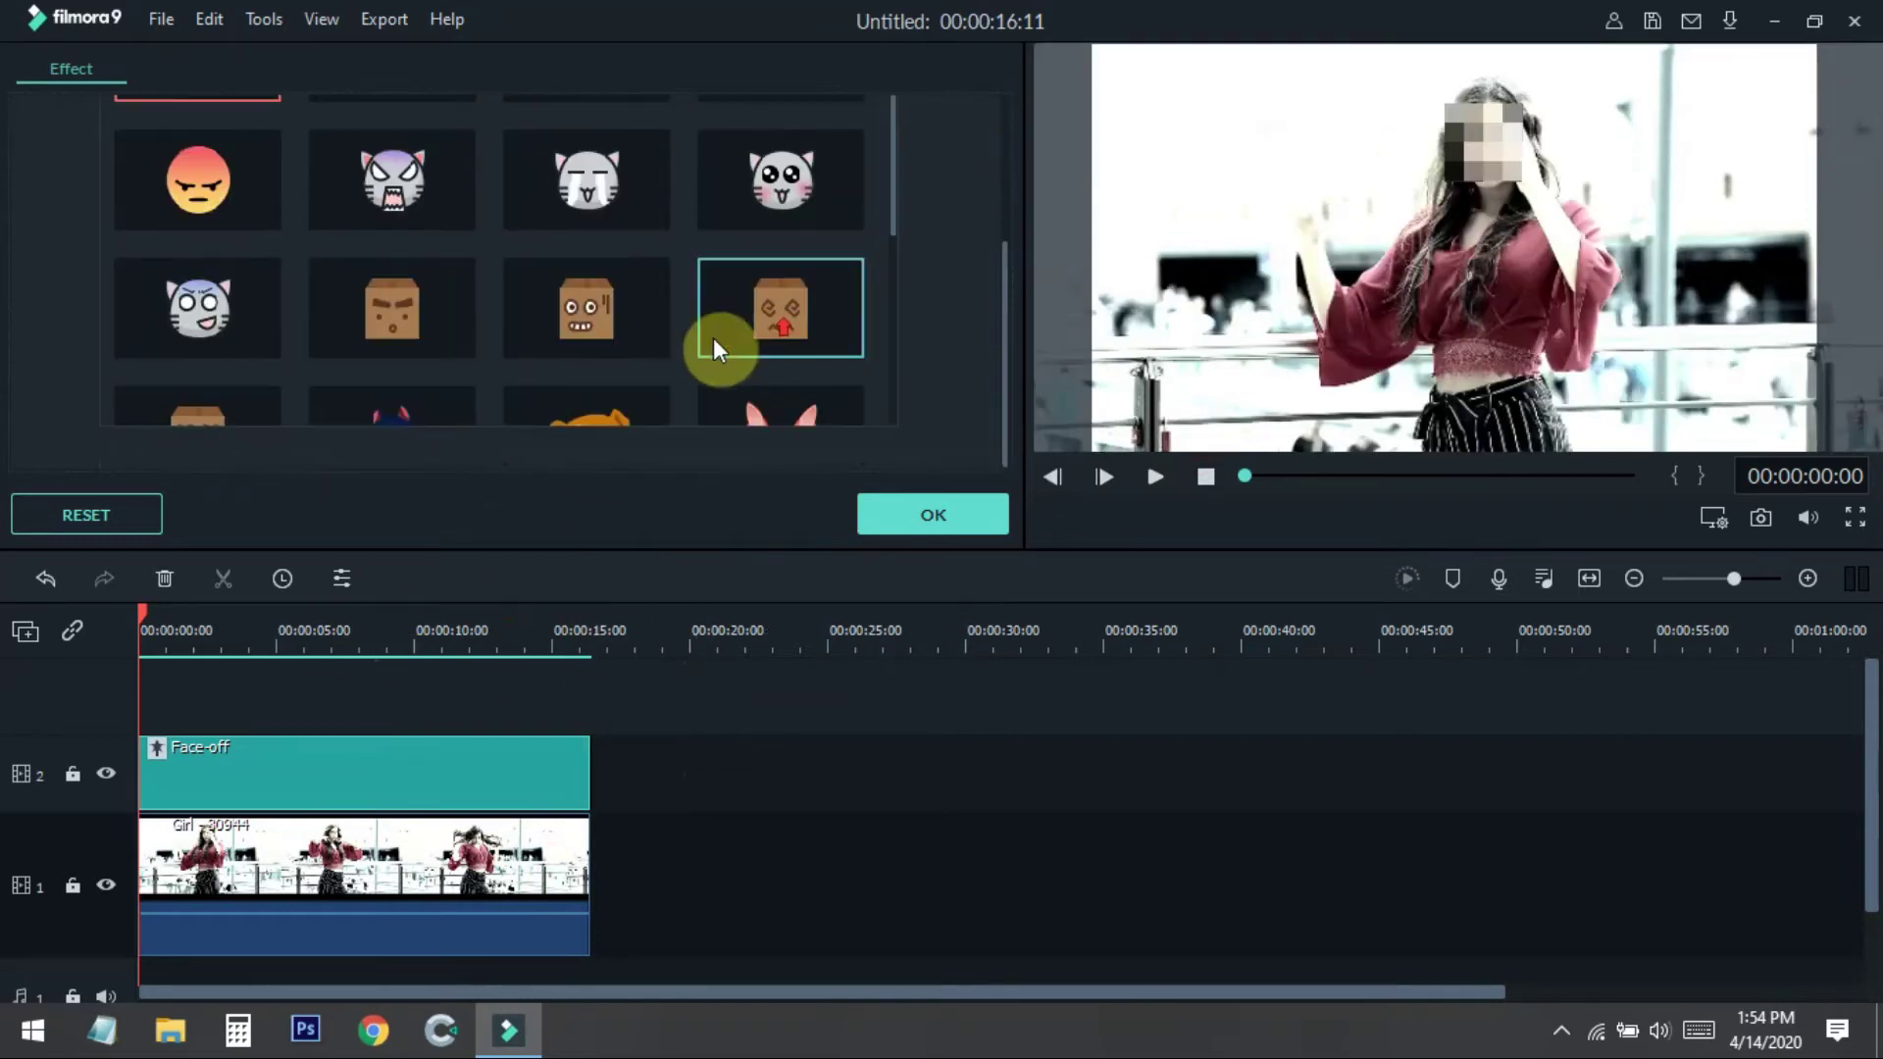
click(208, 322)
click(939, 517)
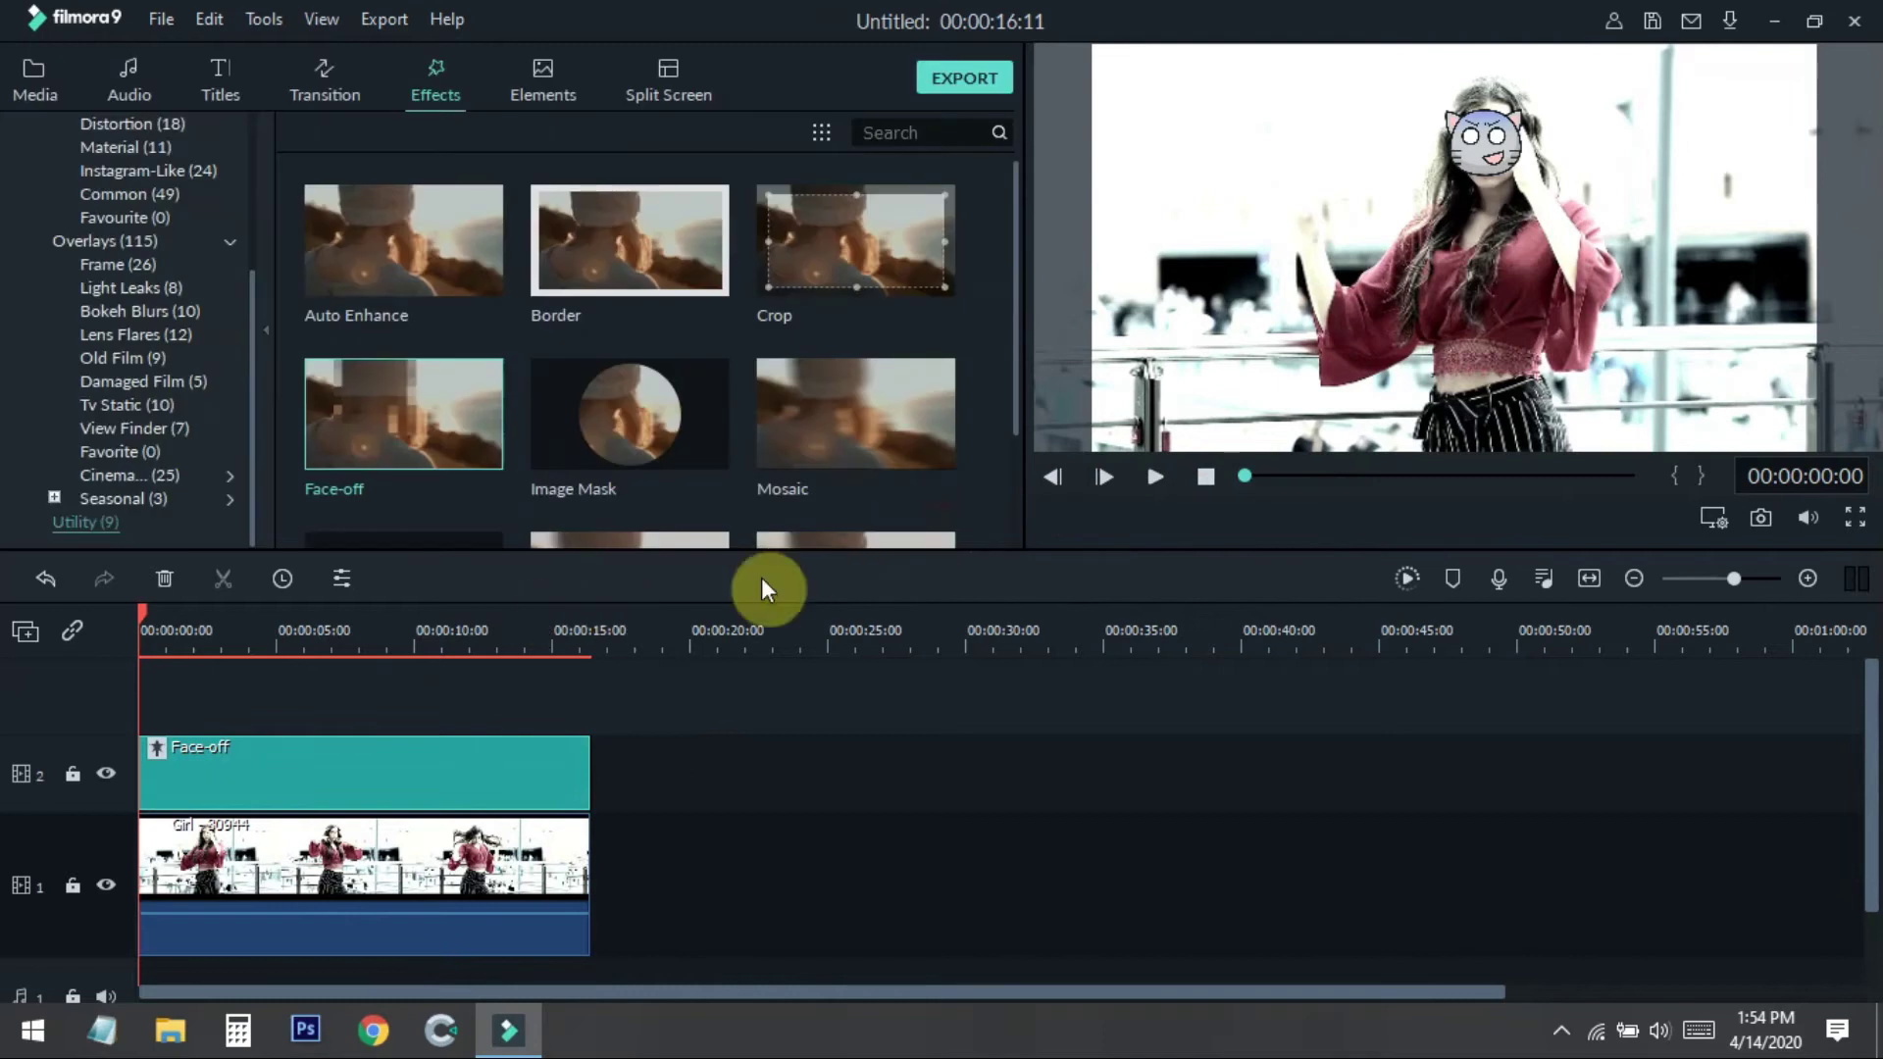
- Render the timeline preview, then play the clip with the cat face applied
click(1409, 578)
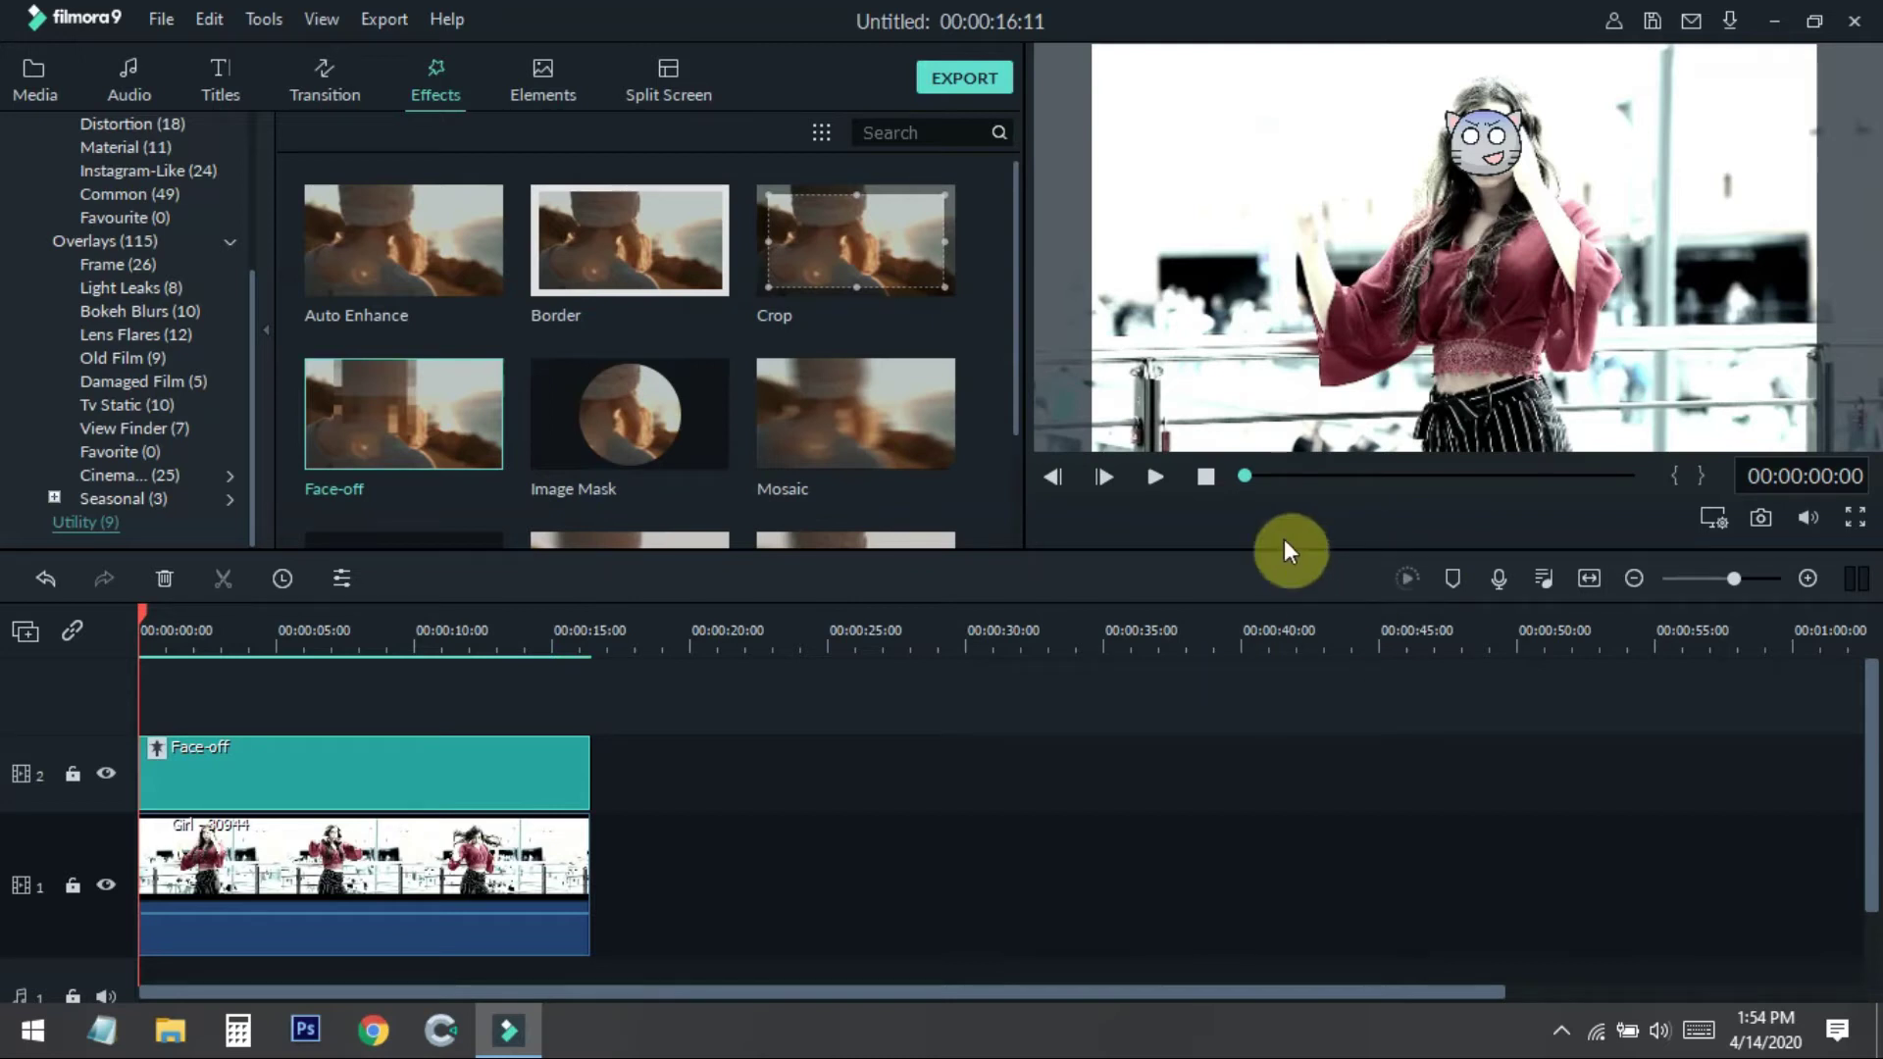
click(1155, 477)
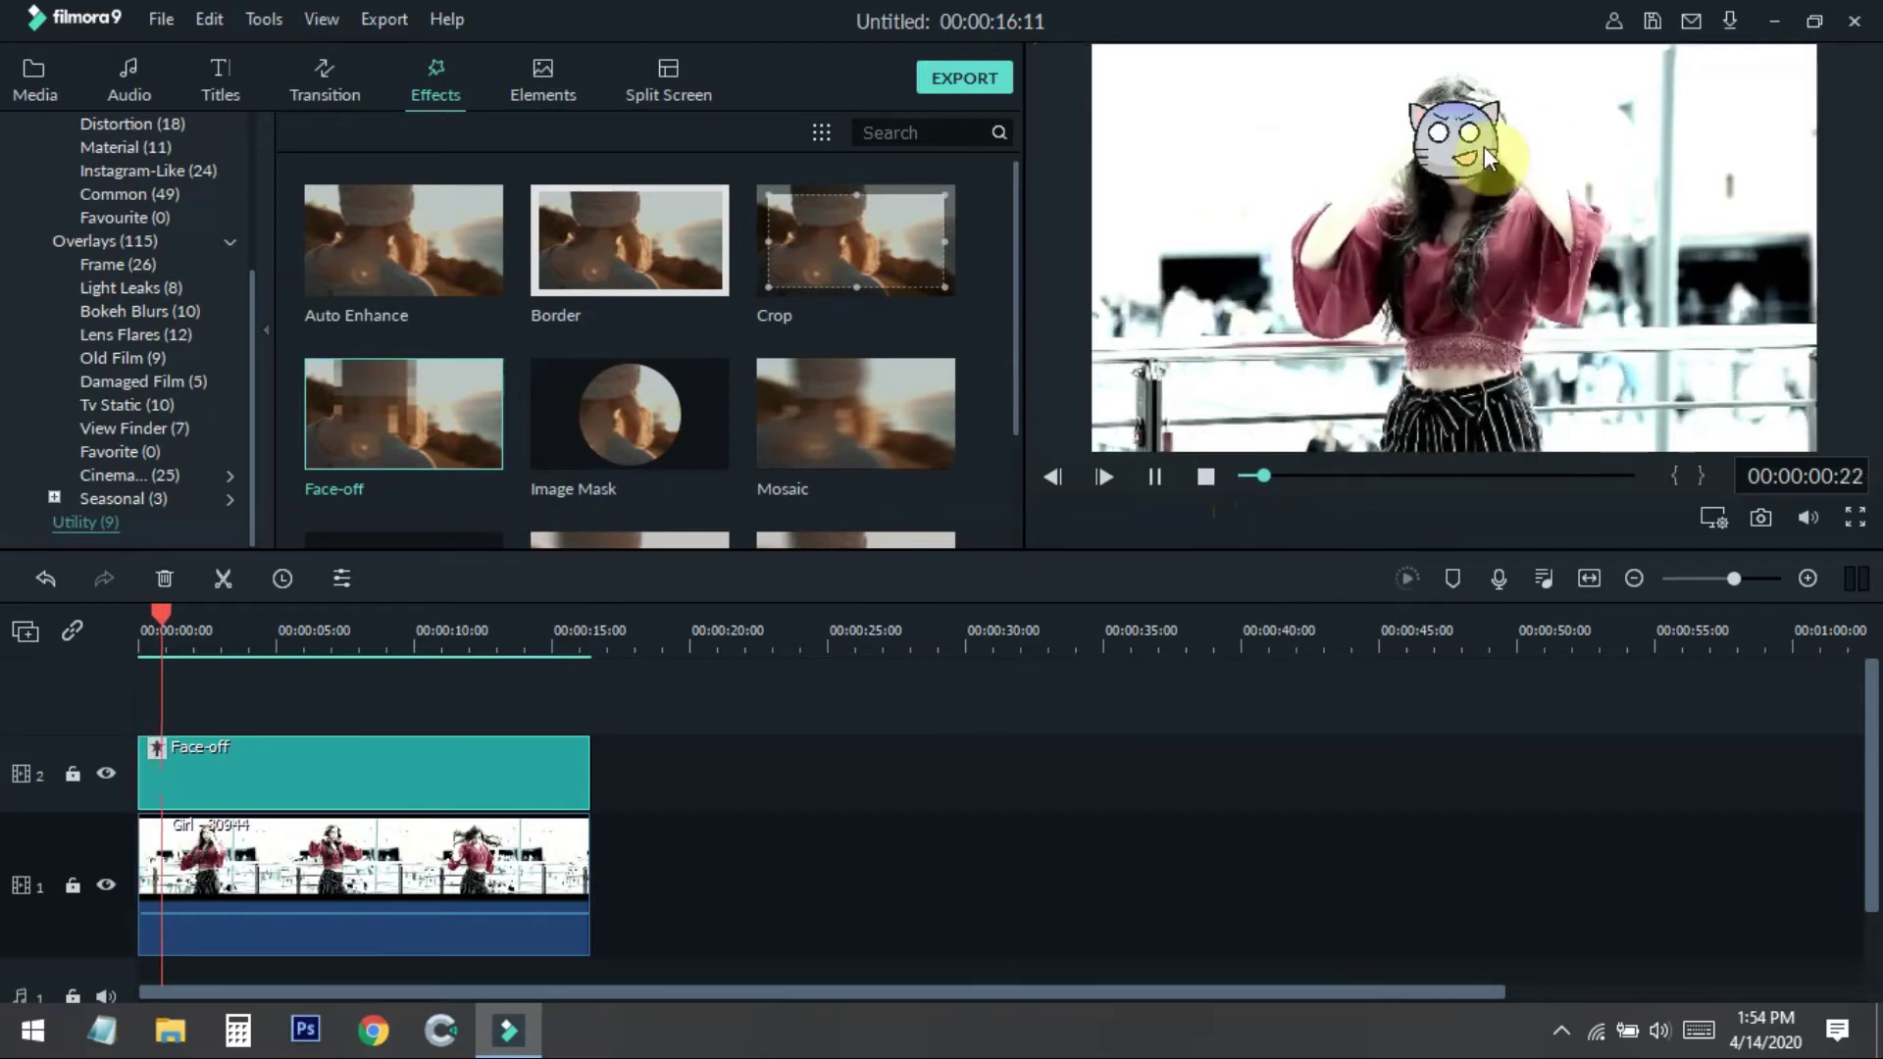